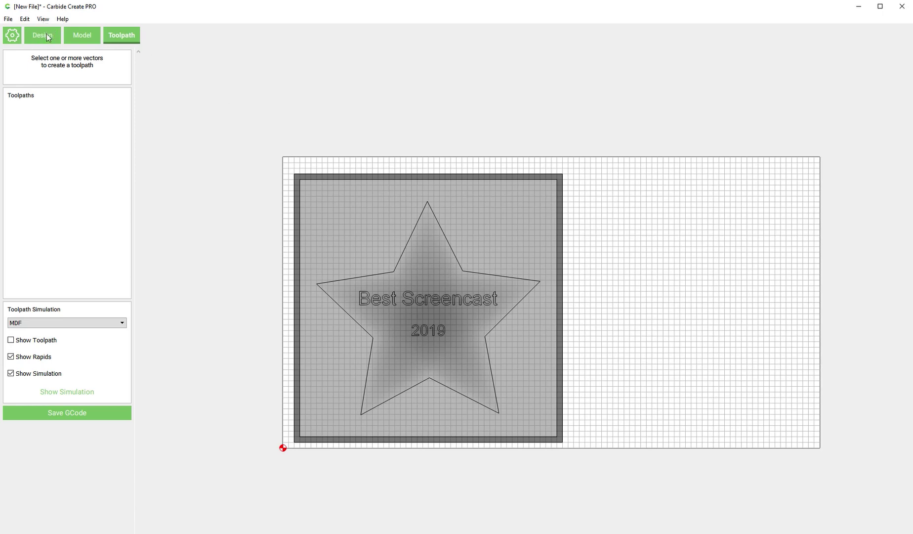
Step: Show the 3D preview of the star plaque with 'Best Screencast 2019' text and orbit it
{"action": "left_click", "coordinate": [48, 38]}
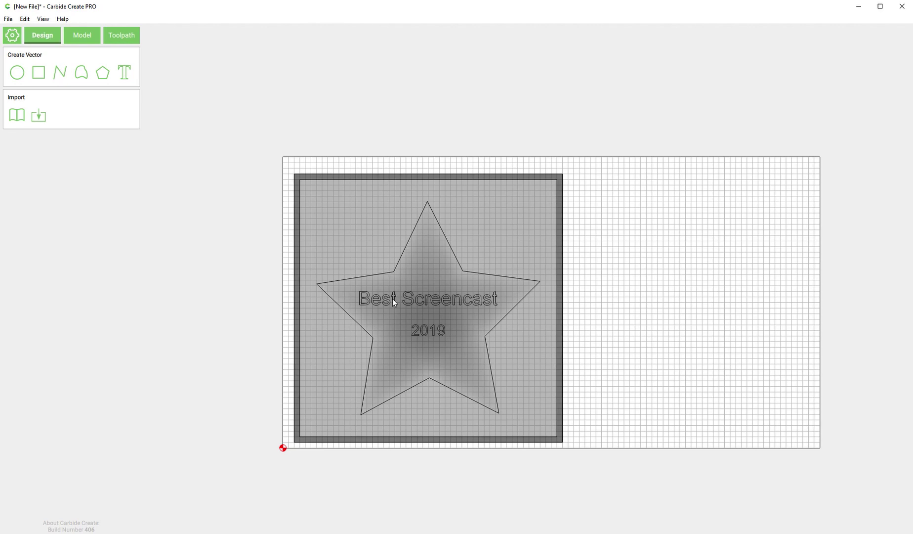
{"action": "left_click", "coordinate": [85, 34]}
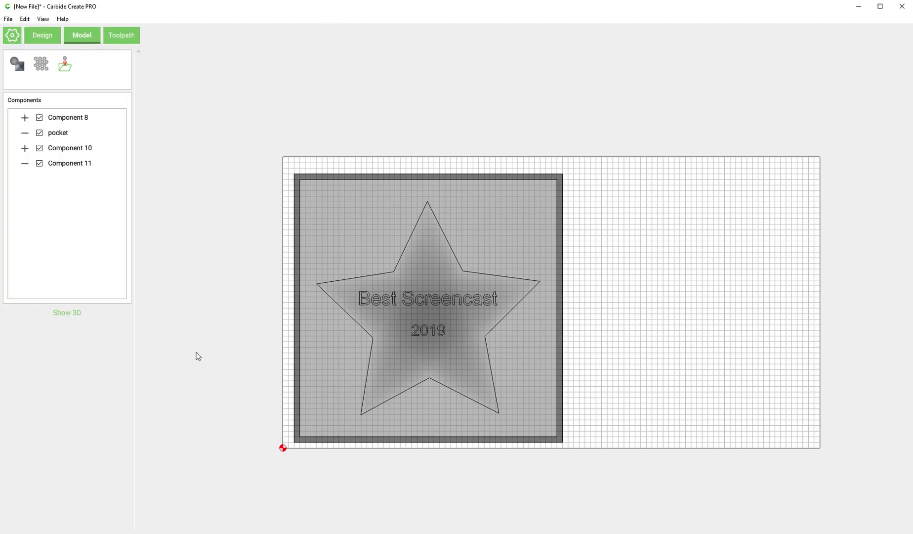
{"action": "left_click", "coordinate": [71, 312]}
{"action": "left_click_drag", "start_coordinate": [536, 223], "coordinate": [547, 379]}
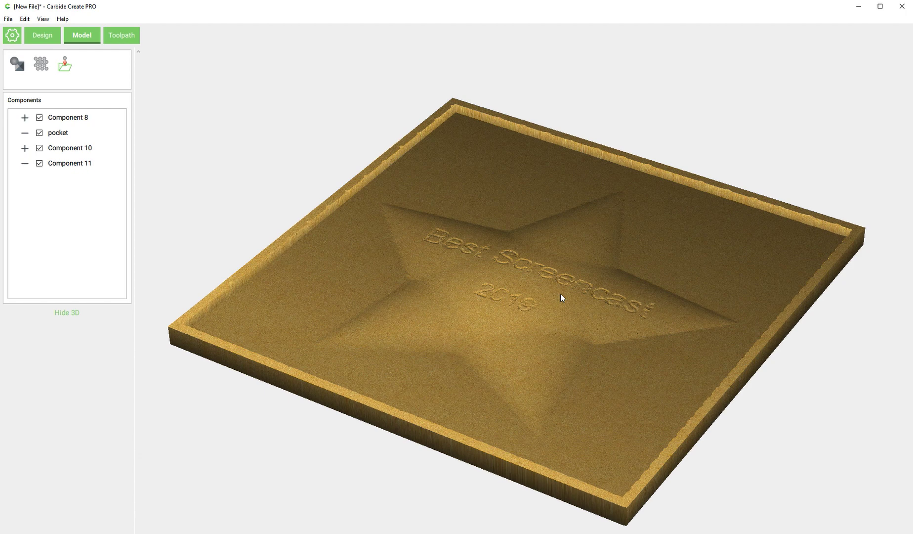
{"action": "left_click_drag", "start_coordinate": [561, 296], "coordinate": [587, 281]}
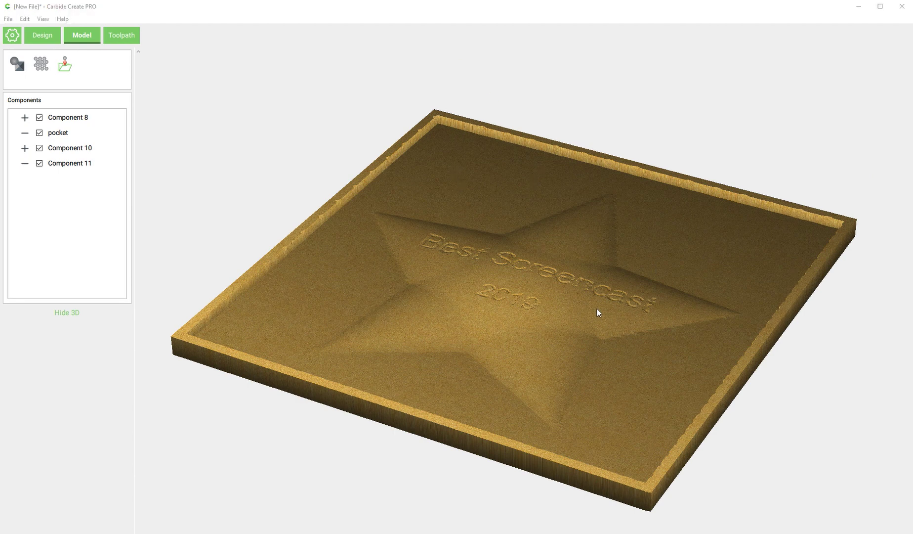
{"action": "left_click_drag", "start_coordinate": [572, 296], "coordinate": [534, 259]}
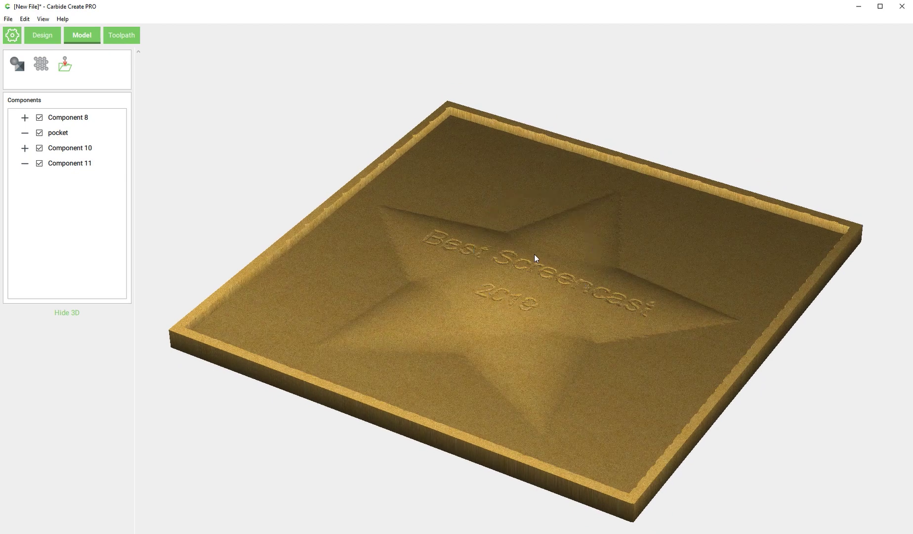
Step: Select the plaque's inner rectangle and start a 3D finish toolpath on it
{"action": "left_click", "coordinate": [120, 34]}
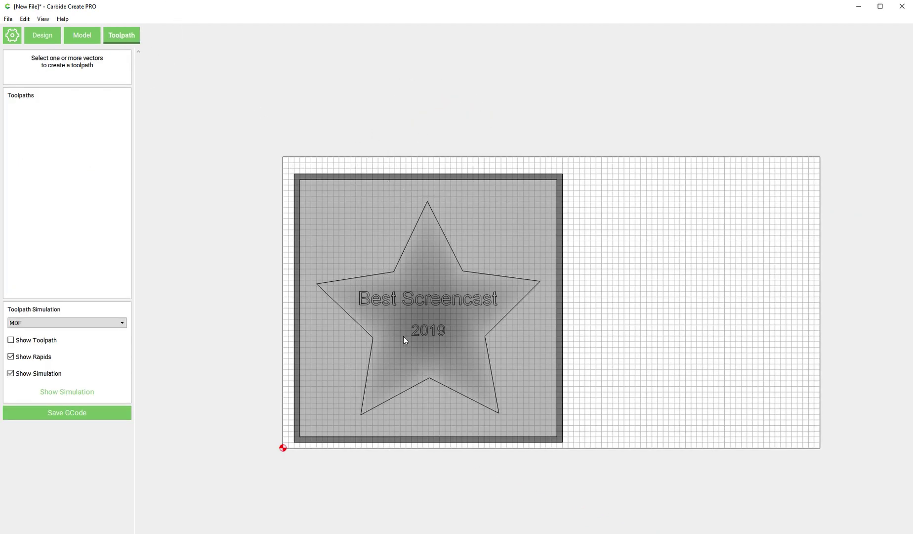
{"action": "scroll", "coordinate": [403, 336], "scroll_direction": "down", "scroll_amount": 1}
{"action": "scroll", "coordinate": [403, 329], "scroll_direction": "up", "scroll_amount": 3}
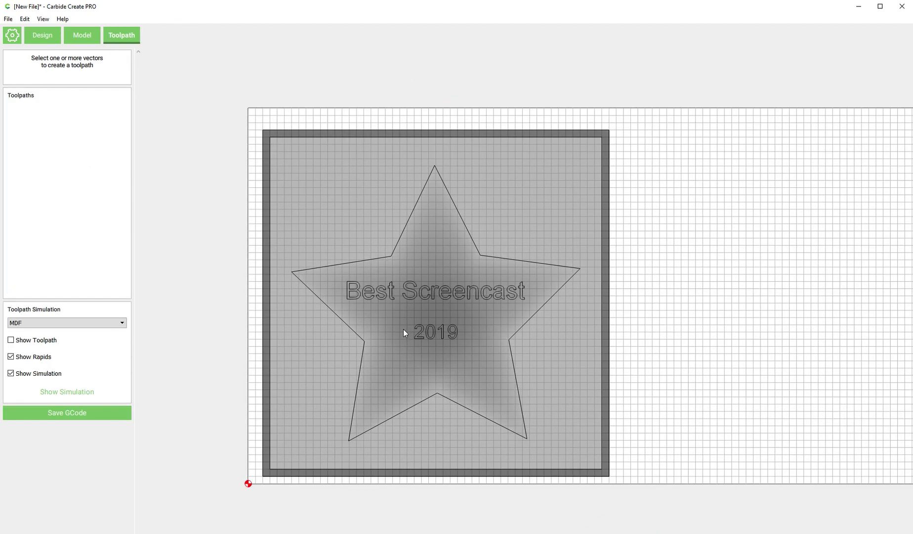
{"action": "left_click", "coordinate": [365, 138]}
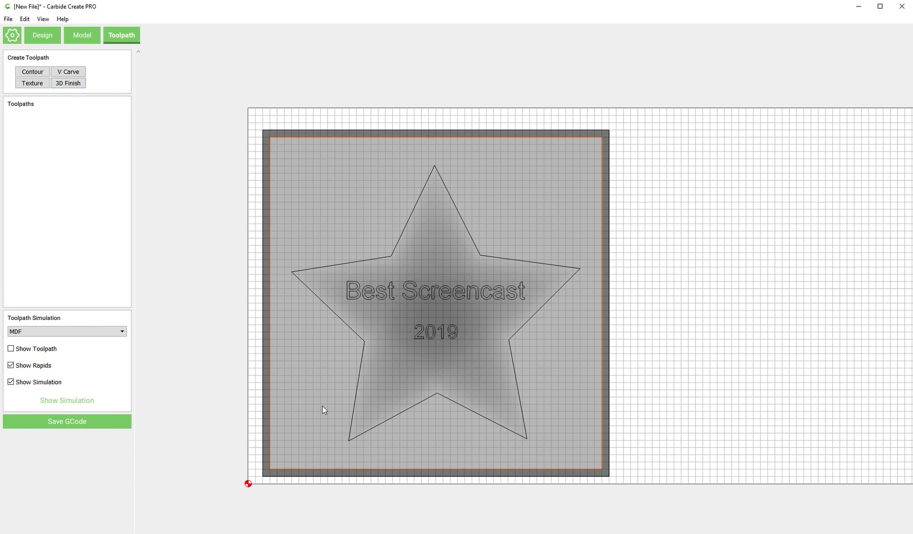
{"action": "left_click", "coordinate": [61, 83]}
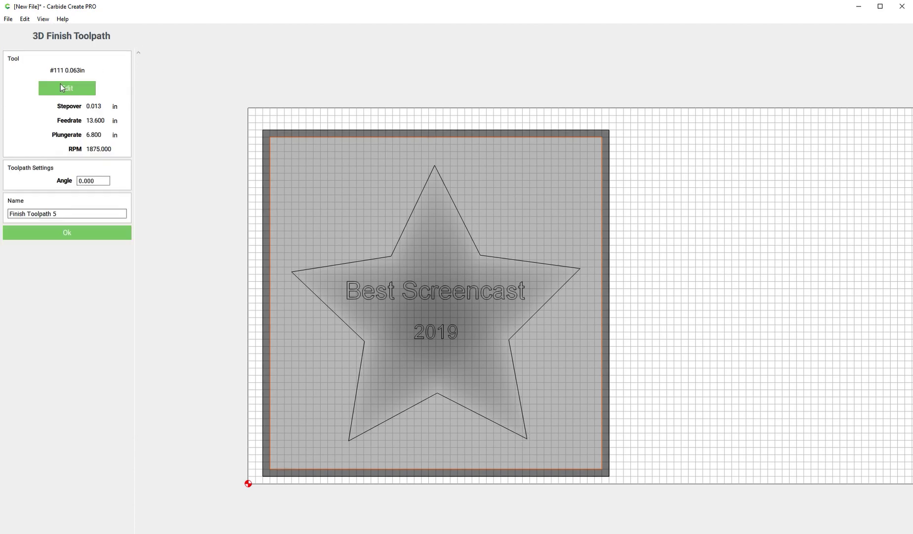
Step: Set the toolpath's cutter to the #202 0.250 in ball tool
{"action": "left_click", "coordinate": [60, 85]}
{"action": "left_click", "coordinate": [69, 49]}
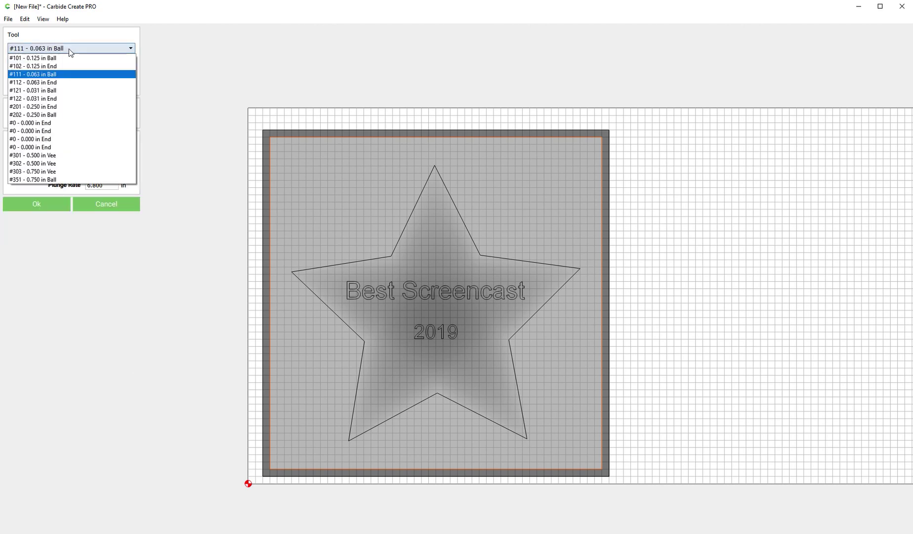
{"action": "left_click", "coordinate": [63, 115]}
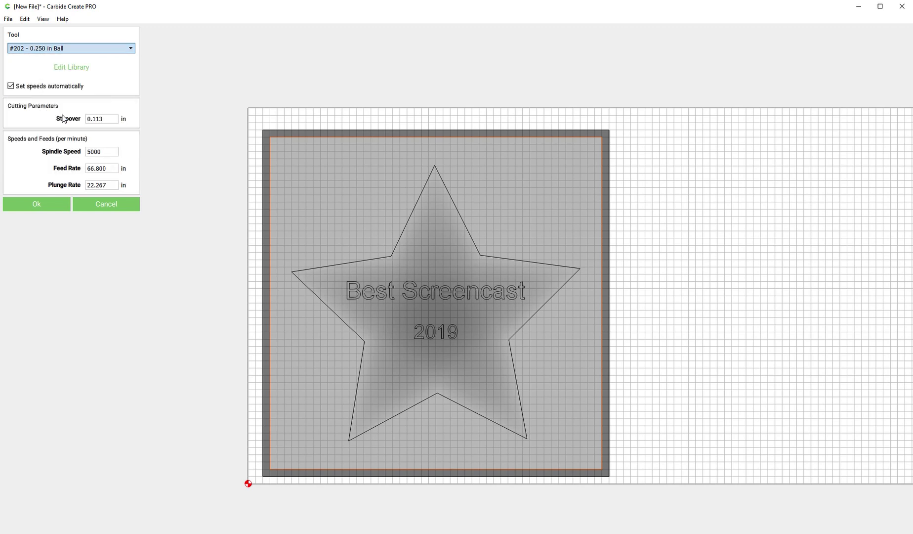
{"action": "left_click", "coordinate": [42, 207]}
Step: Rename the 3D finish toolpath to star-pocket
{"action": "left_click_drag", "start_coordinate": [55, 215], "coordinate": [7, 216]}
{"action": "type", "text": "pol"}
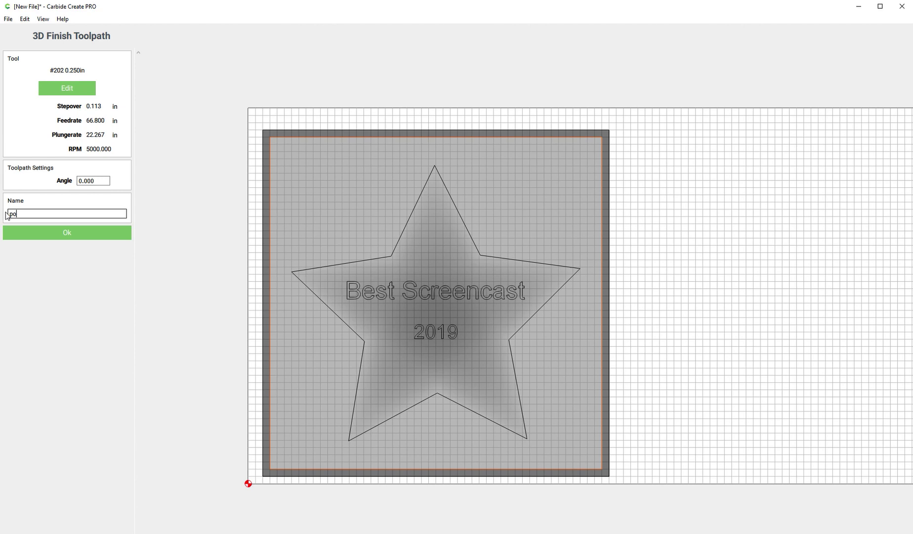
{"action": "key", "text": "BackSpace"}
{"action": "type", "text": "star-pocket"}
Step: Save star-pocket and orbit its simulated cut in the MDF stock
{"action": "left_click", "coordinate": [68, 232]}
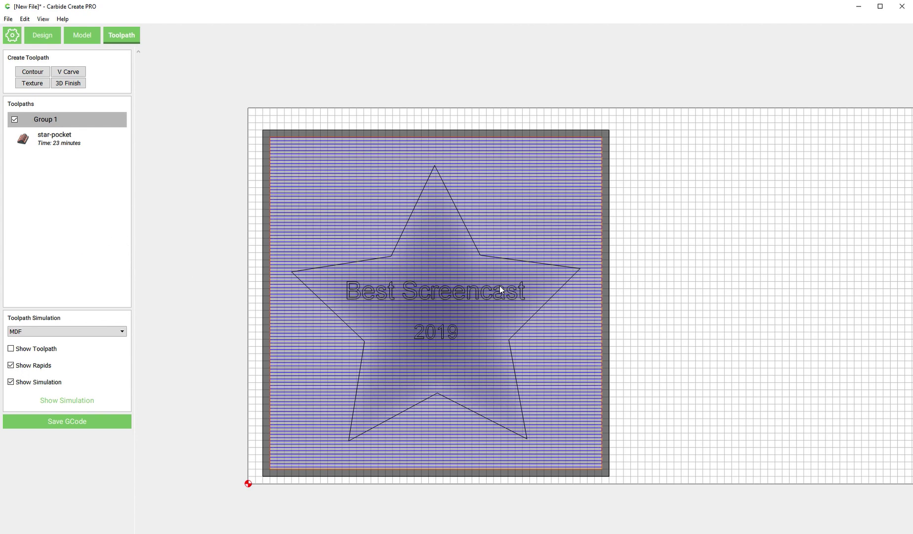
{"action": "left_click", "coordinate": [63, 401]}
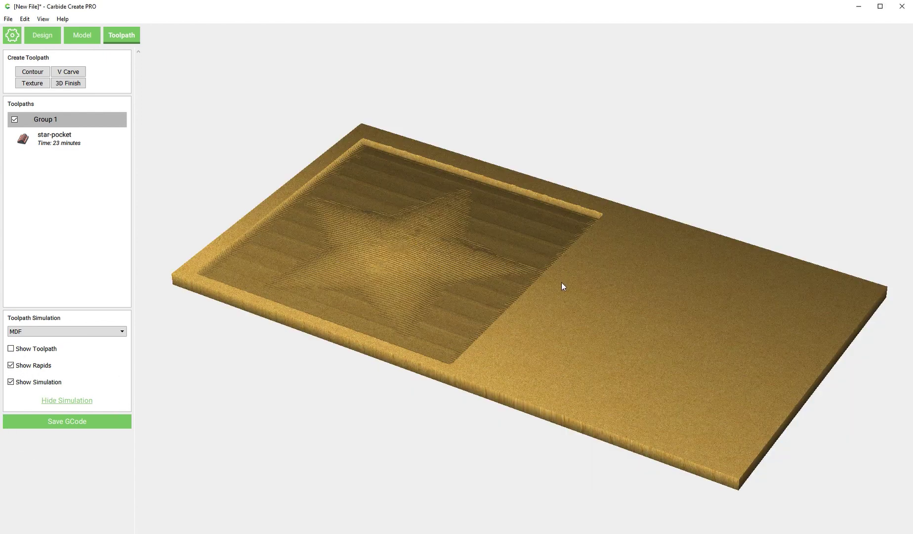
{"action": "left_click_drag", "start_coordinate": [483, 295], "coordinate": [569, 294]}
{"action": "scroll", "coordinate": [427, 291], "scroll_direction": "up", "scroll_amount": 3}
{"action": "scroll", "coordinate": [572, 299], "scroll_direction": "down", "scroll_amount": 3}
{"action": "left_click_drag", "start_coordinate": [524, 380], "coordinate": [453, 292]}
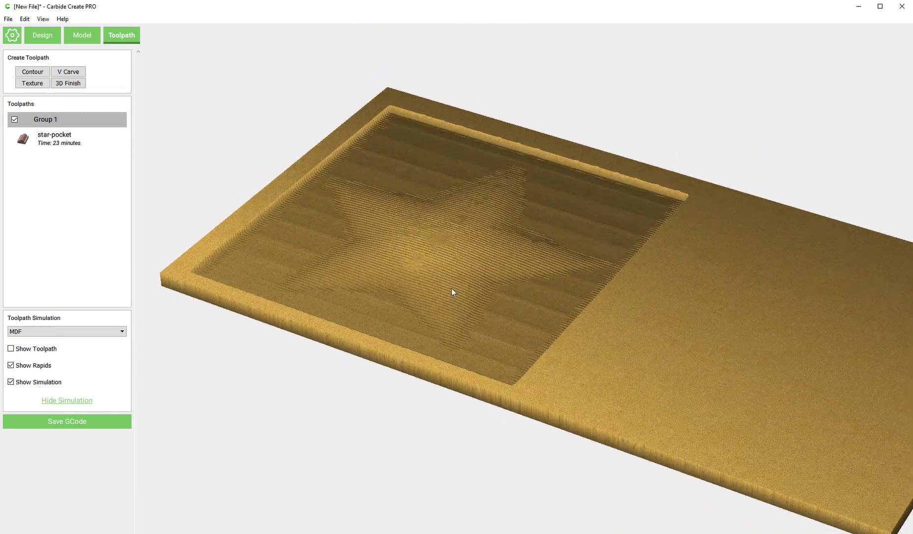
Step: Turn off automatic speeds for star-pocket and set its stepover to 0.080 in
{"action": "left_click", "coordinate": [53, 146]}
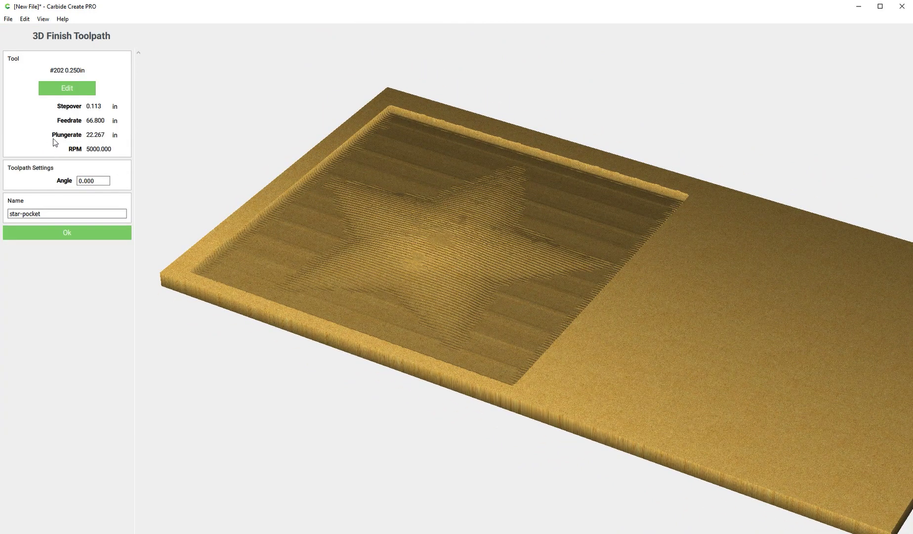
{"action": "left_click", "coordinate": [65, 92]}
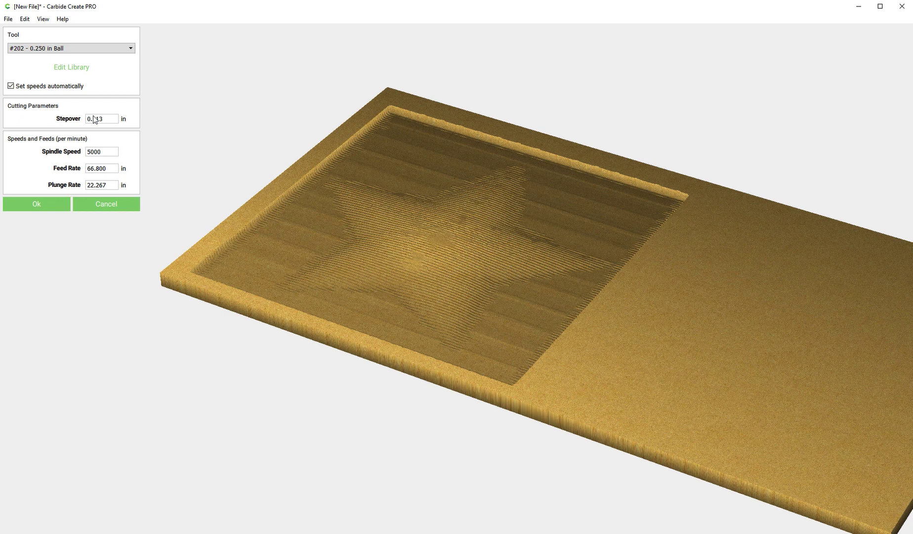
{"action": "left_click", "coordinate": [25, 87]}
{"action": "double_click", "coordinate": [102, 119]}
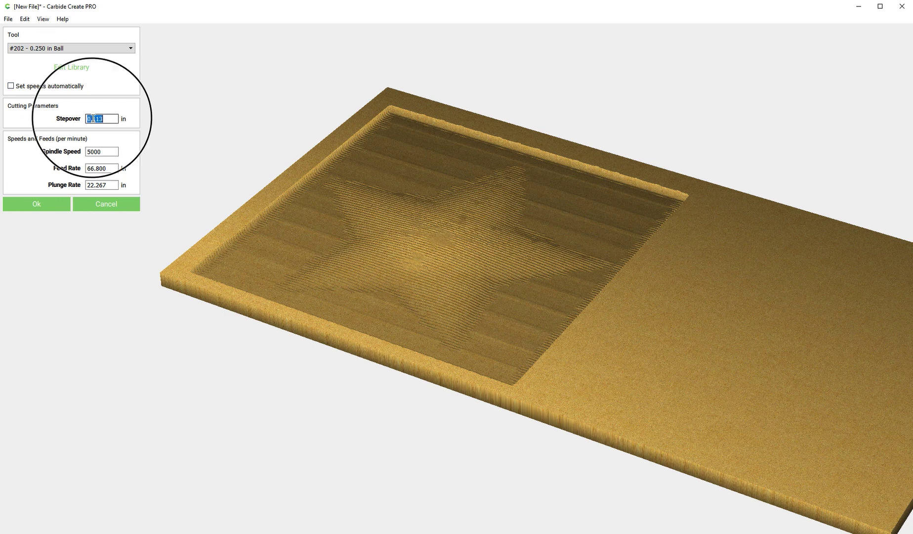
{"action": "left_click", "coordinate": [109, 121]}
{"action": "key", "text": "BackSpace"}
{"action": "key", "text": "BackSpace"}
{"action": "key", "text": "BackSpace"}
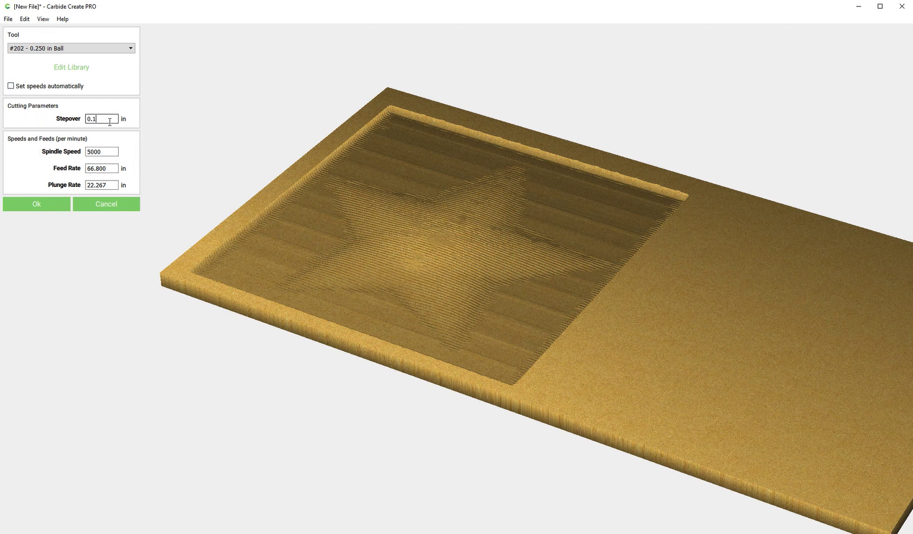
{"action": "type", "text": "08"}
{"action": "left_click", "coordinate": [36, 205]}
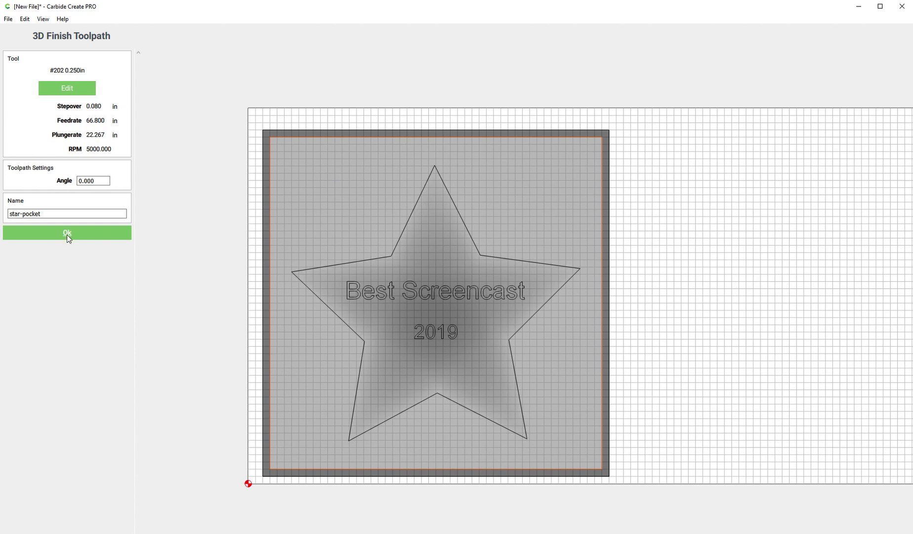
Step: Apply the edited star-pocket toolpath and rerun the simulation to inspect the finer finish
{"action": "left_click", "coordinate": [67, 237]}
{"action": "left_click", "coordinate": [68, 237]}
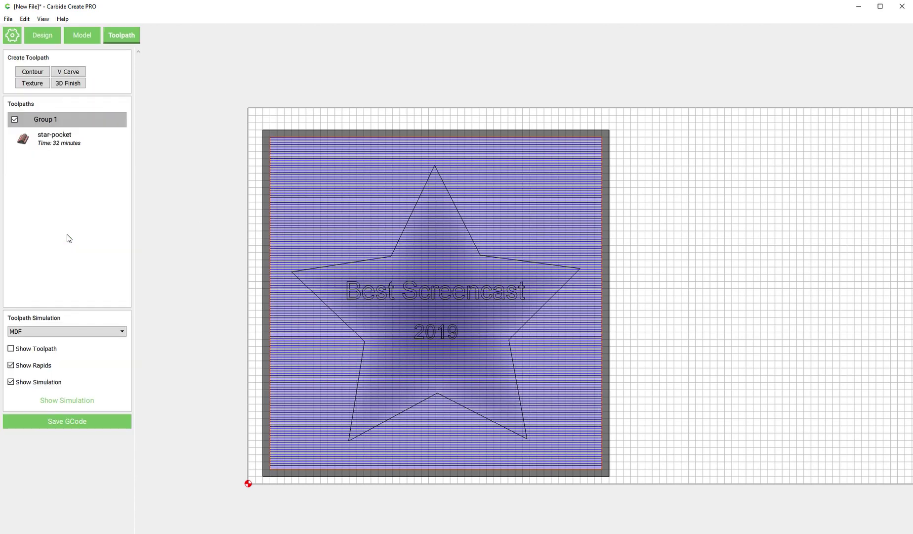
{"action": "left_click", "coordinate": [73, 402]}
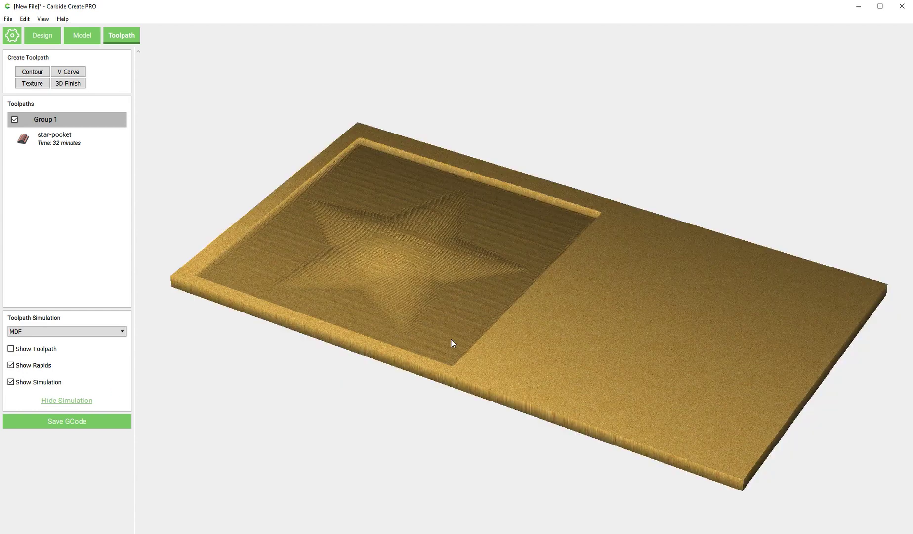
{"action": "left_click_drag", "start_coordinate": [451, 339], "coordinate": [445, 307]}
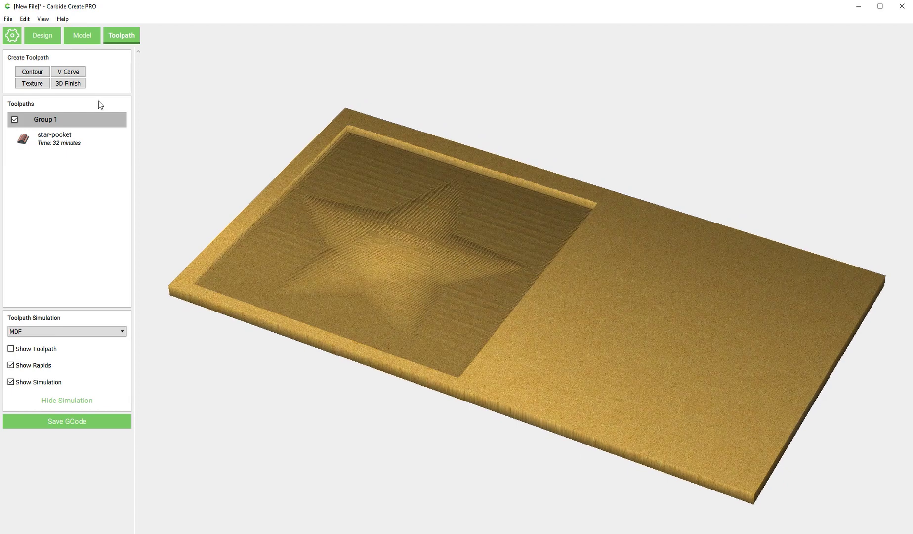
Step: Reopen star-pocket's settings and confirm the toolpath again
{"action": "double_click", "coordinate": [46, 142]}
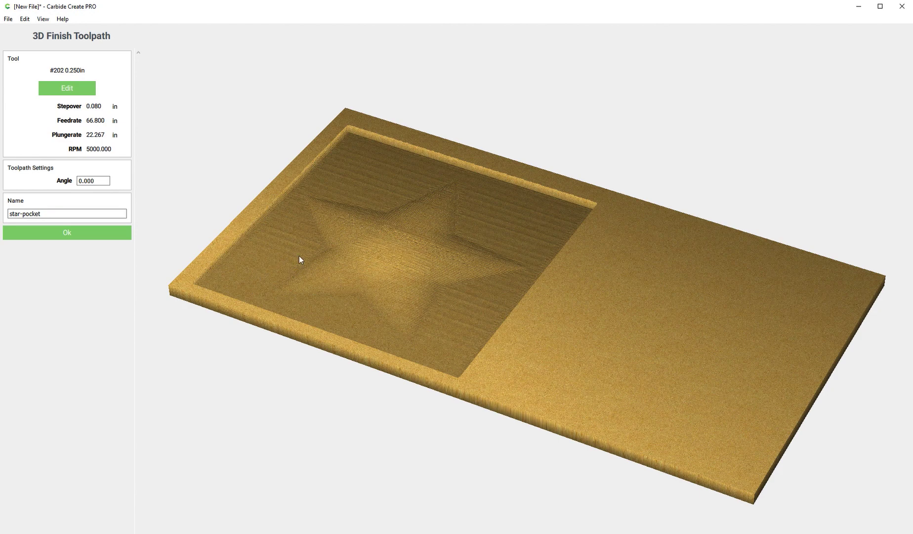
{"action": "left_click_drag", "start_coordinate": [446, 284], "coordinate": [442, 256]}
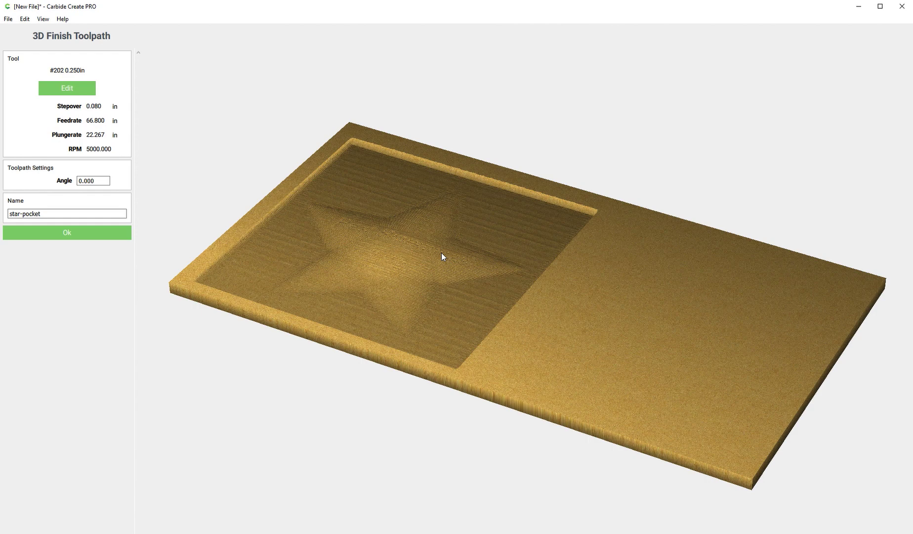
{"action": "left_click_drag", "start_coordinate": [442, 253], "coordinate": [394, 244]}
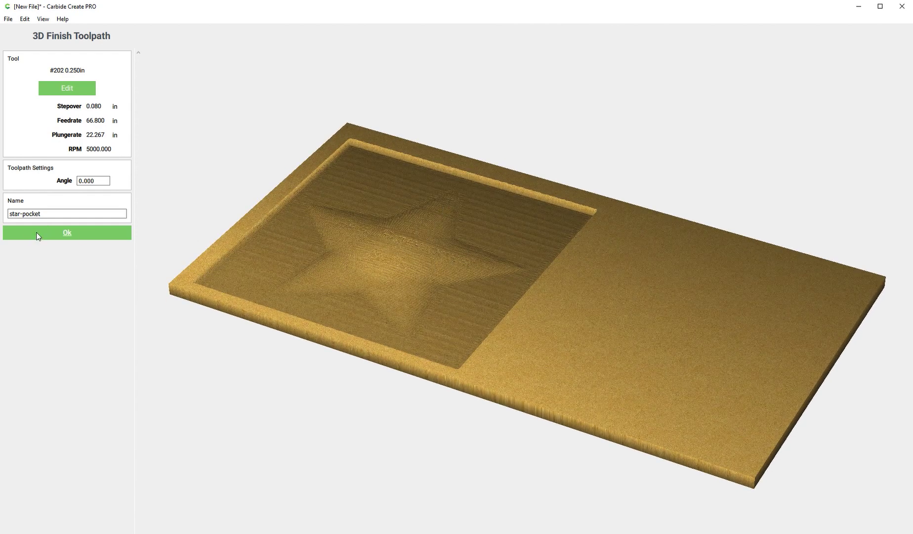
{"action": "left_click", "coordinate": [59, 232]}
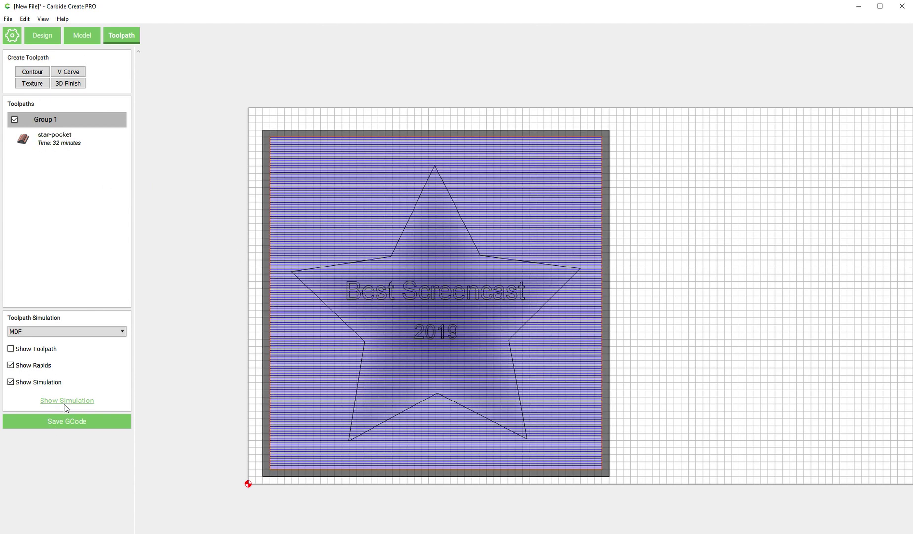
Step: Re-simulate the star relief in MDF, orbit and zoom around it, then hide the simulation
{"action": "left_click", "coordinate": [67, 403]}
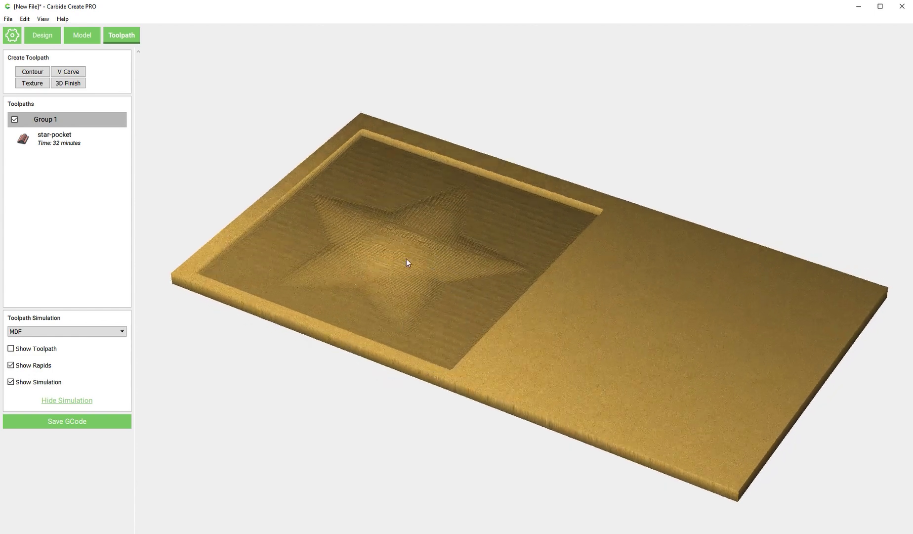
{"action": "scroll", "coordinate": [410, 252], "scroll_direction": "up", "scroll_amount": 5}
{"action": "scroll", "coordinate": [413, 243], "scroll_direction": "up", "scroll_amount": 3}
{"action": "scroll", "coordinate": [415, 241], "scroll_direction": "down", "scroll_amount": 3}
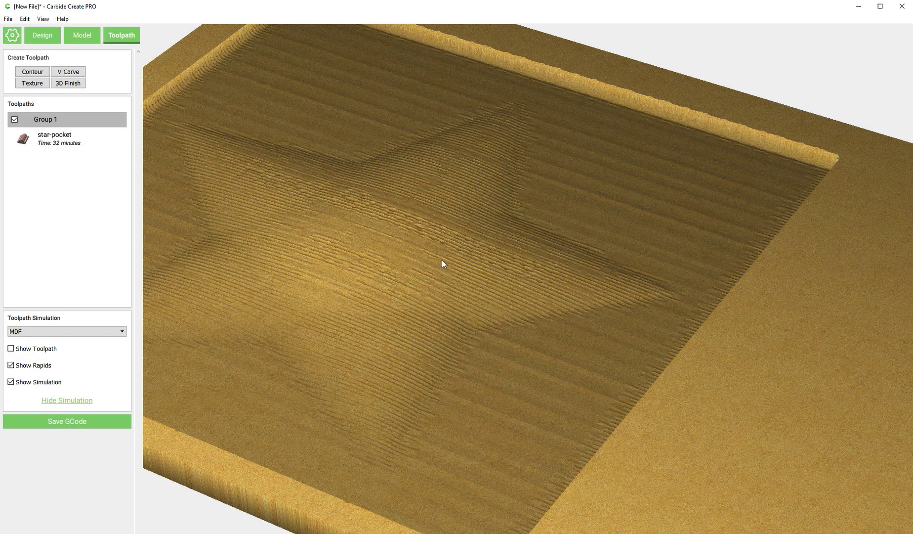
{"action": "left_click_drag", "start_coordinate": [411, 263], "coordinate": [422, 290]}
{"action": "scroll", "coordinate": [579, 287], "scroll_direction": "down", "scroll_amount": 3}
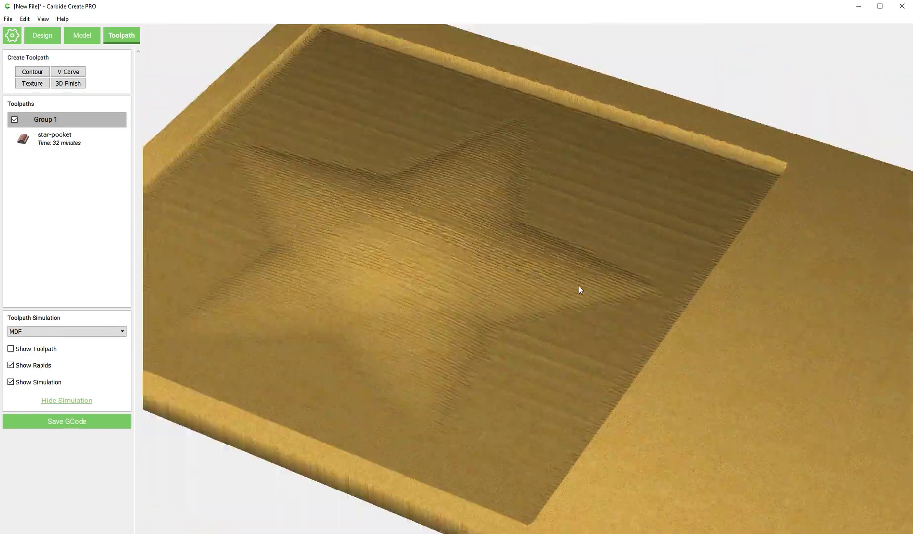
{"action": "left_click_drag", "start_coordinate": [521, 258], "coordinate": [441, 204]}
{"action": "scroll", "coordinate": [453, 246], "scroll_direction": "up", "scroll_amount": 3}
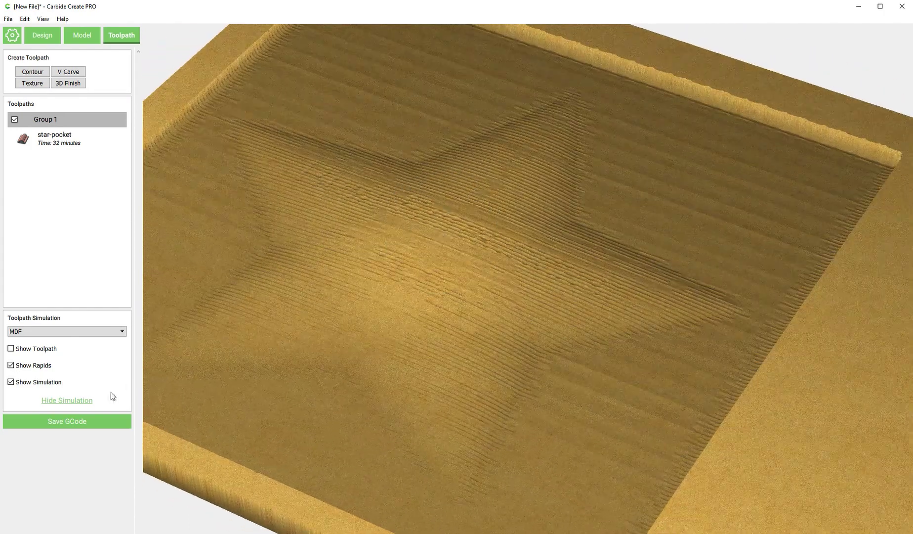
{"action": "left_click", "coordinate": [72, 401]}
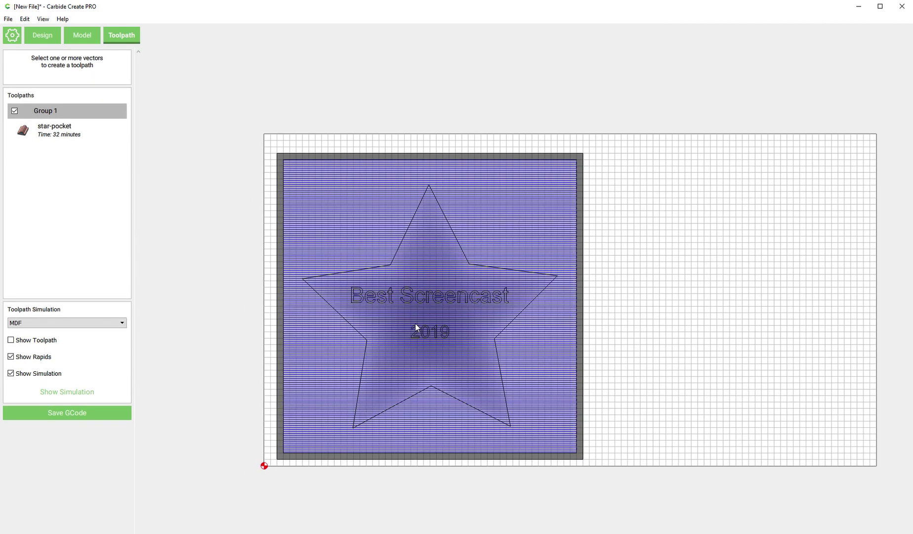
Step: Select both the Best Screencast and 2019 text objects
{"action": "scroll", "coordinate": [415, 324], "scroll_direction": "up", "scroll_amount": 4}
{"action": "left_click", "coordinate": [431, 328]}
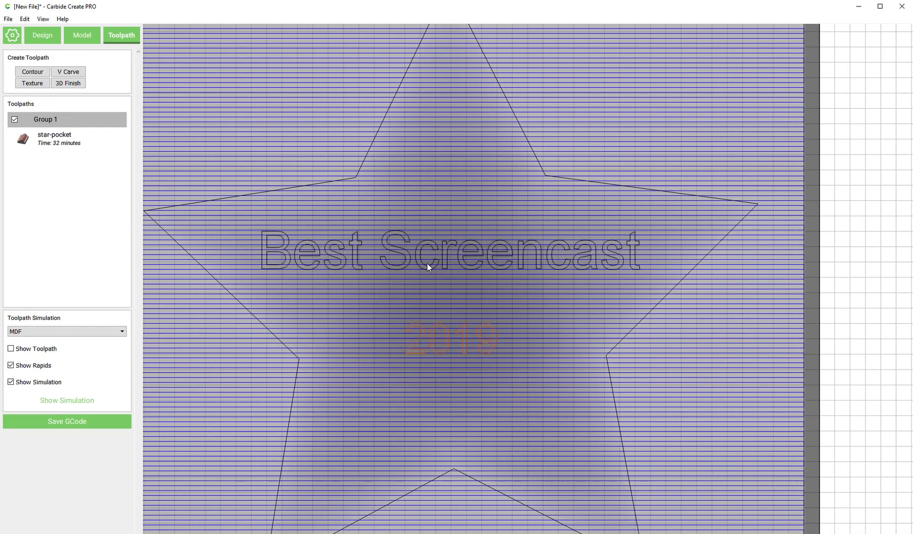
{"action": "left_click", "coordinate": [428, 265]}
{"action": "key", "text": "super"}
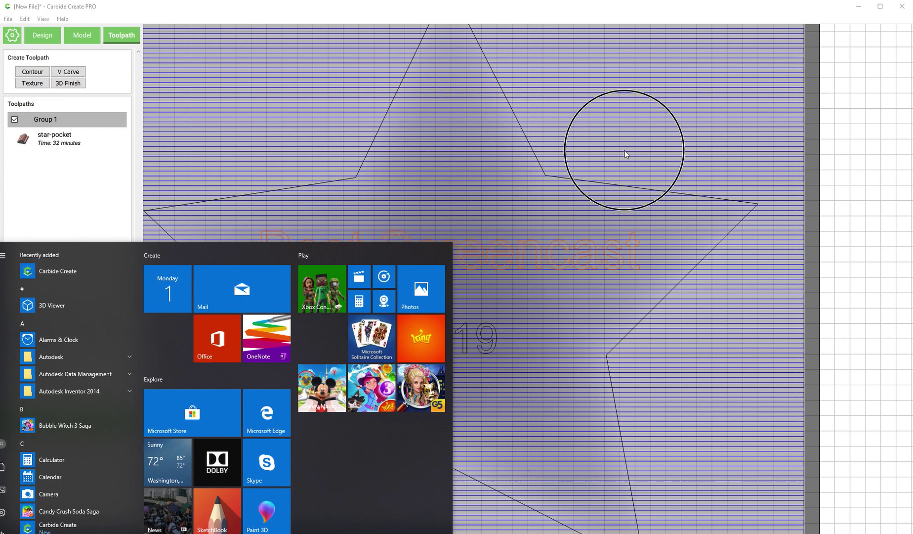
{"action": "left_click", "coordinate": [624, 151]}
{"action": "left_click", "coordinate": [502, 255]}
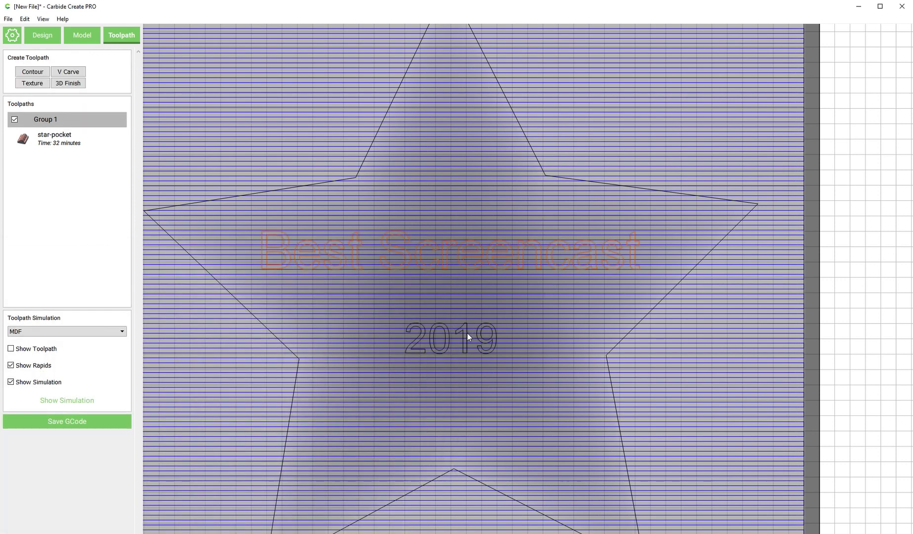
{"action": "left_click", "coordinate": [467, 335], "text": "shift"}
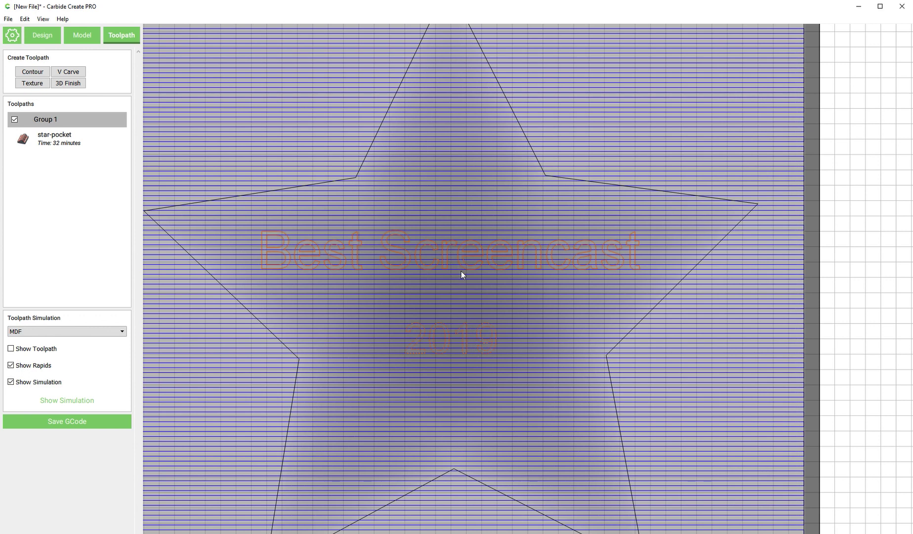
Step: Create a 3D finish toolpath with the #101 0.125 in ball cutter, named letter-detail
{"action": "left_click", "coordinate": [68, 83]}
{"action": "left_click", "coordinate": [67, 89]}
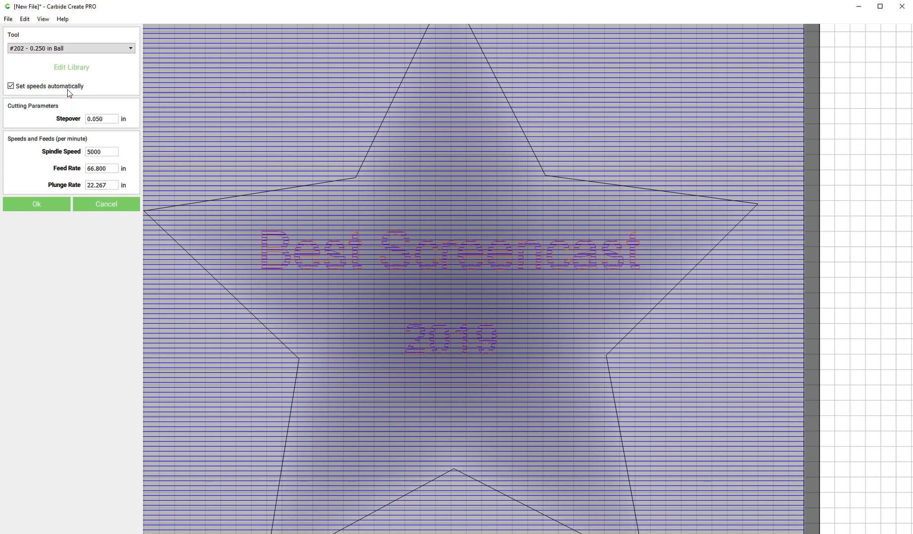
{"action": "left_click", "coordinate": [72, 48]}
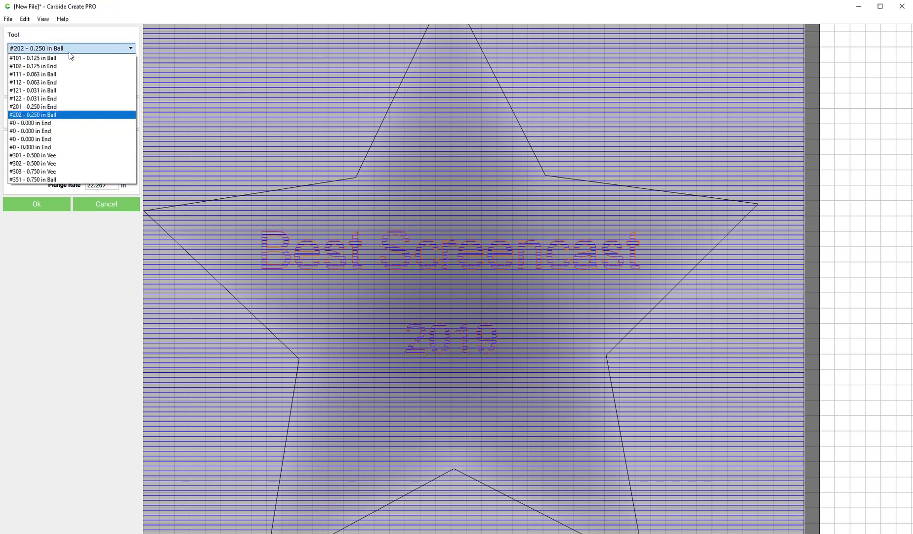
{"action": "left_click", "coordinate": [64, 58]}
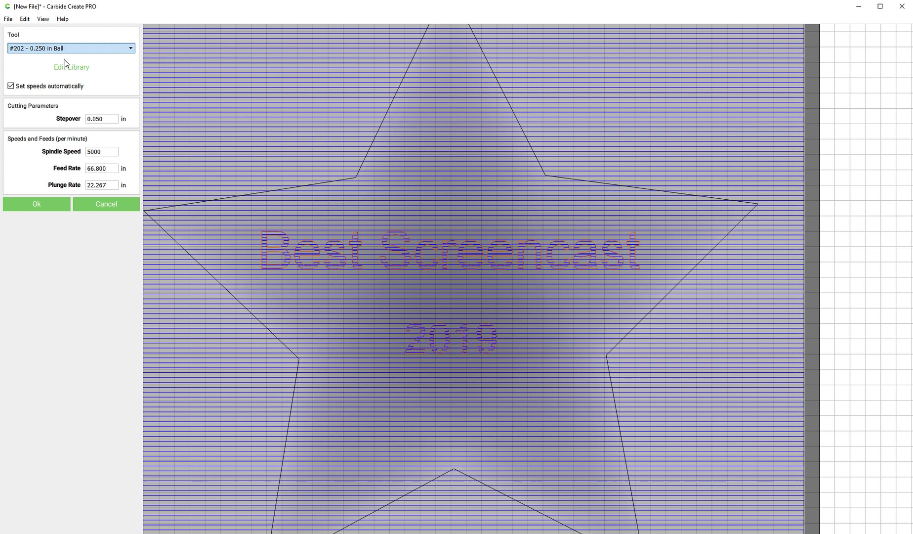
{"action": "left_click", "coordinate": [33, 206]}
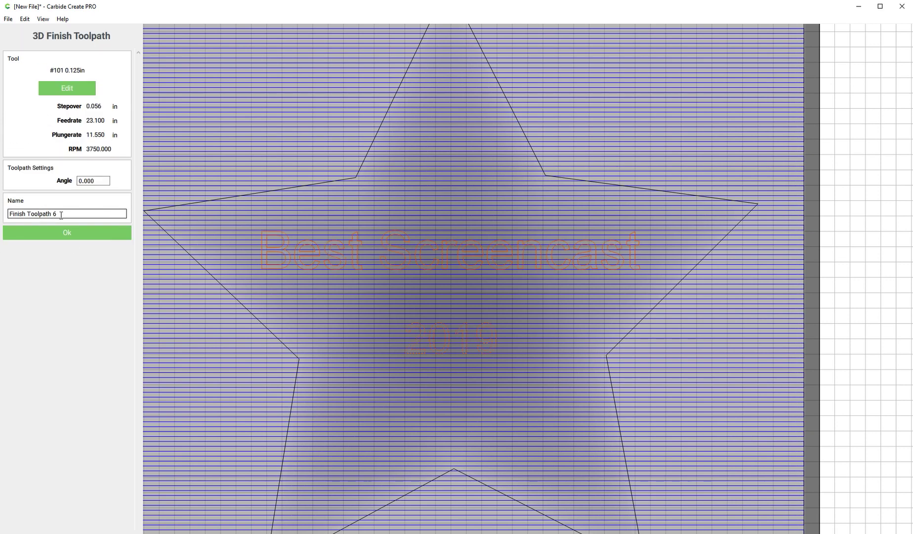
{"action": "left_click_drag", "start_coordinate": [57, 214], "coordinate": [2, 216]}
{"action": "type", "text": "lette"}
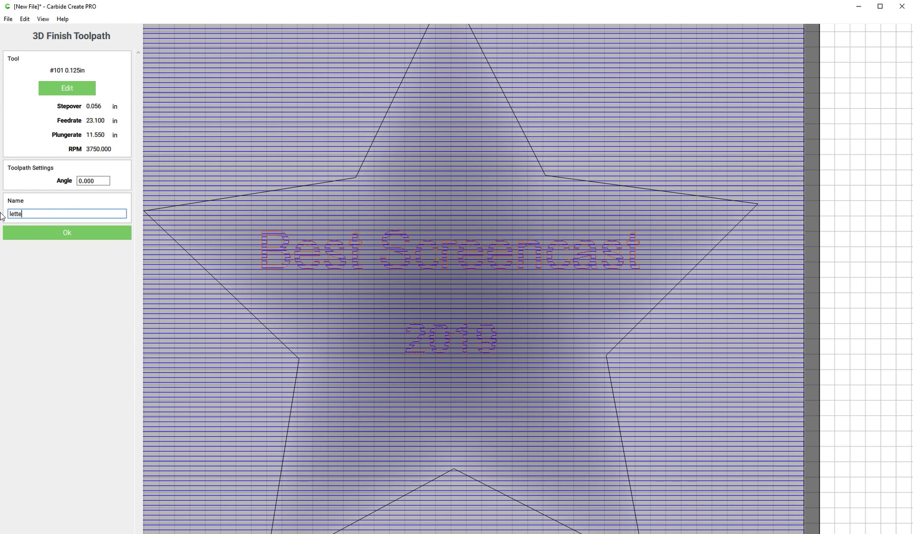
{"action": "type", "text": "r-detail"}
Step: Save letter-detail, orbit the MDF simulation of the carved lettering, then return to 2D
{"action": "left_click", "coordinate": [72, 234]}
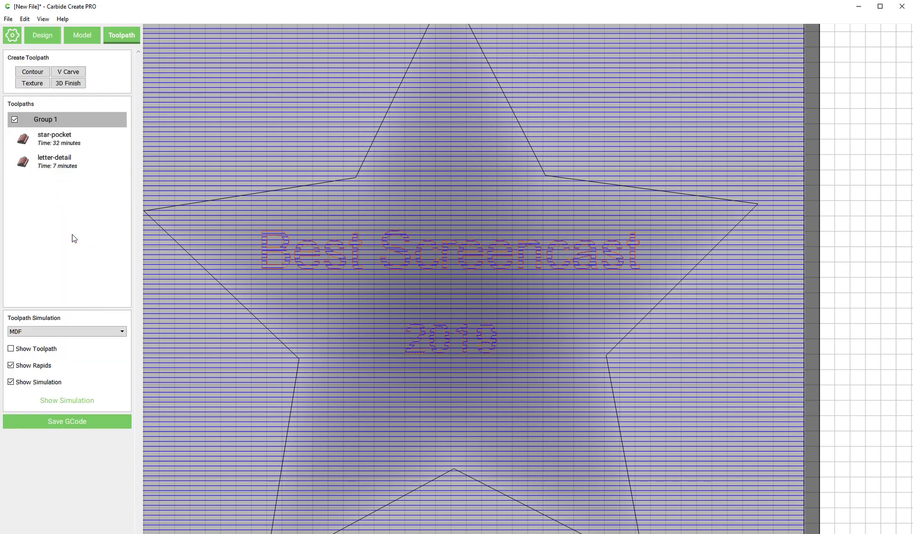
{"action": "left_click", "coordinate": [79, 401]}
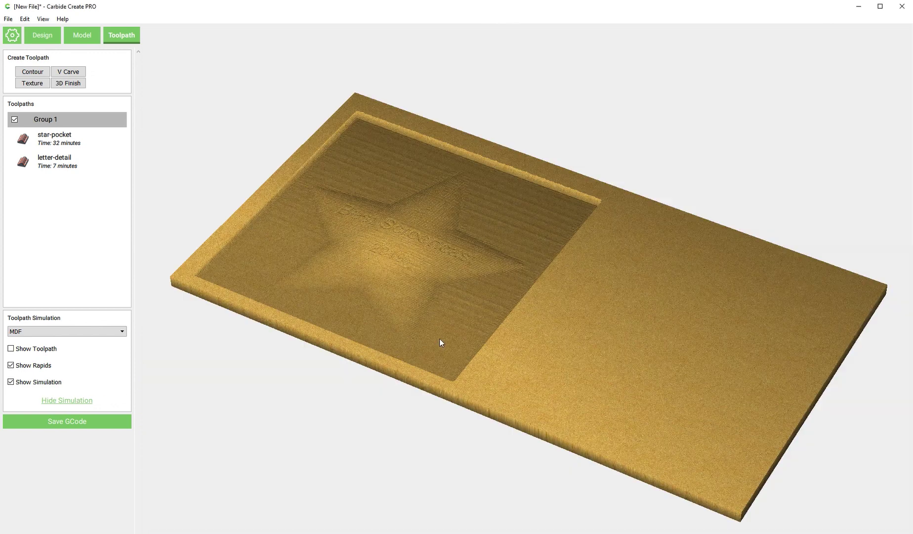
{"action": "left_click_drag", "start_coordinate": [439, 338], "coordinate": [362, 196]}
{"action": "scroll", "coordinate": [379, 231], "scroll_direction": "up", "scroll_amount": 6}
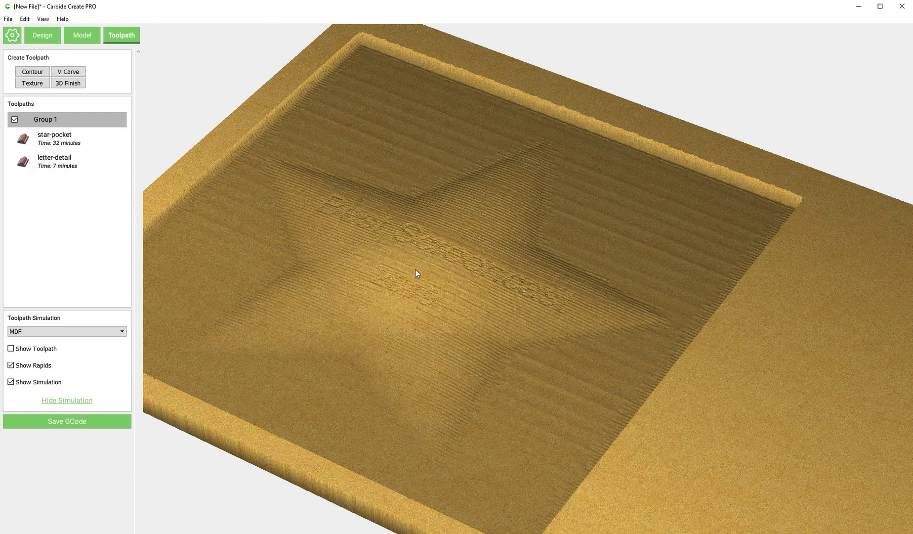
{"action": "scroll", "coordinate": [416, 271], "scroll_direction": "down", "scroll_amount": 8}
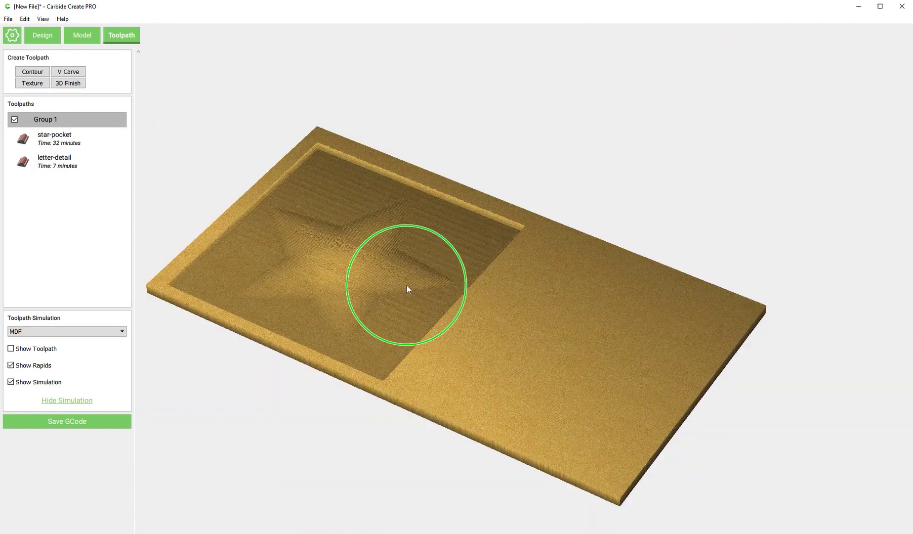
{"action": "left_click_drag", "start_coordinate": [408, 288], "coordinate": [461, 279]}
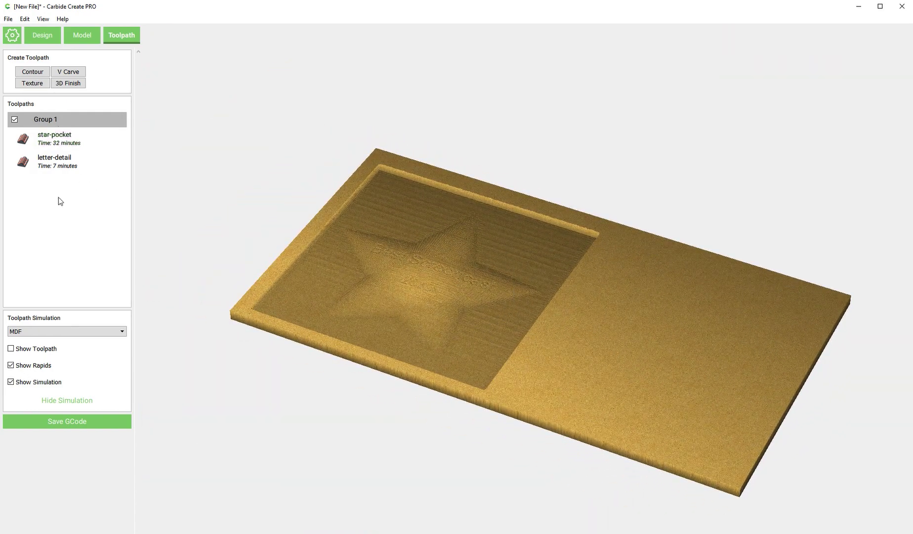
{"action": "left_click", "coordinate": [65, 401]}
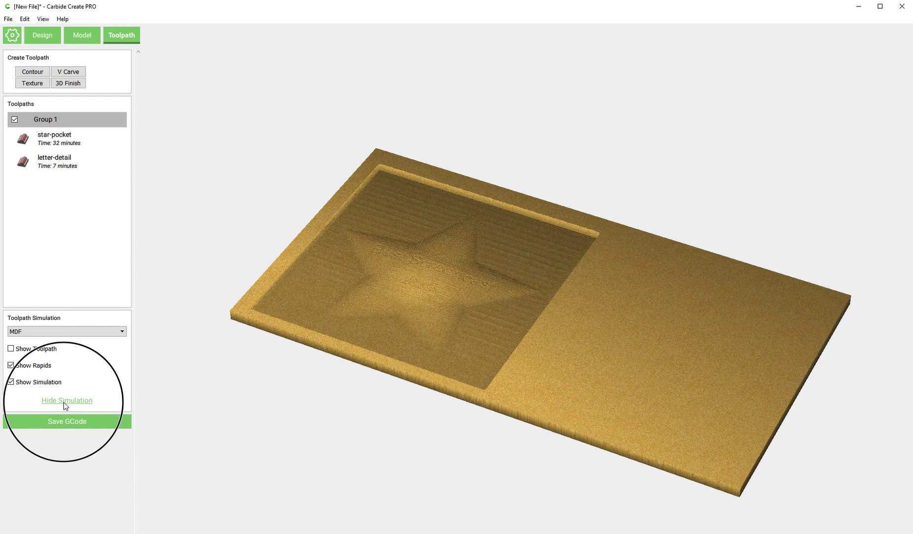
Step: Switch letter-detail's tool to the #111 0.063 in ball cutter and save the toolpath
{"action": "right_click", "coordinate": [54, 159]}
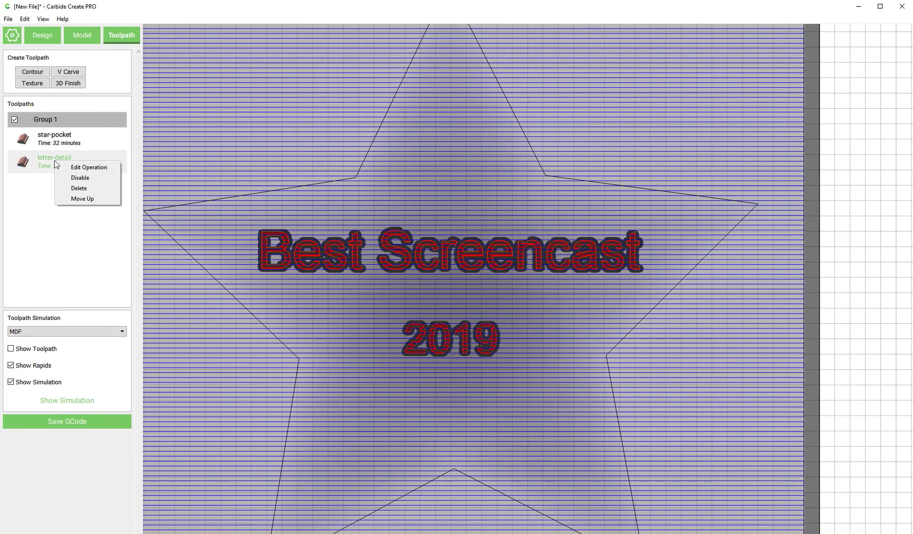
{"action": "left_click", "coordinate": [54, 160]}
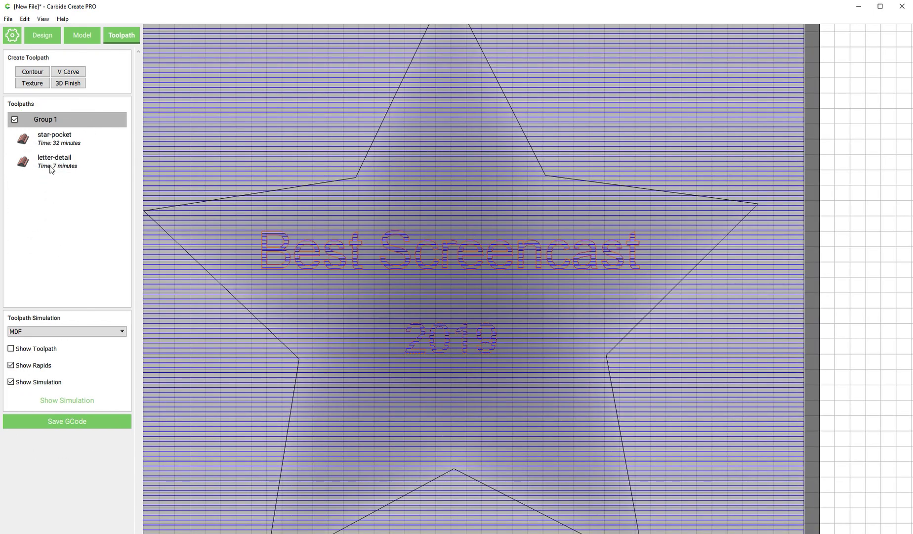
{"action": "double_click", "coordinate": [50, 163]}
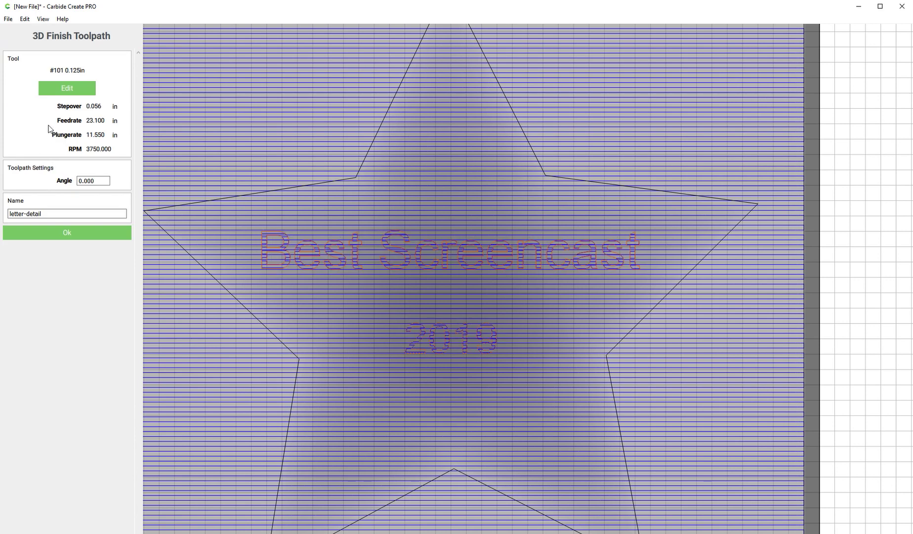
{"action": "left_click", "coordinate": [67, 89]}
{"action": "left_click", "coordinate": [63, 56]}
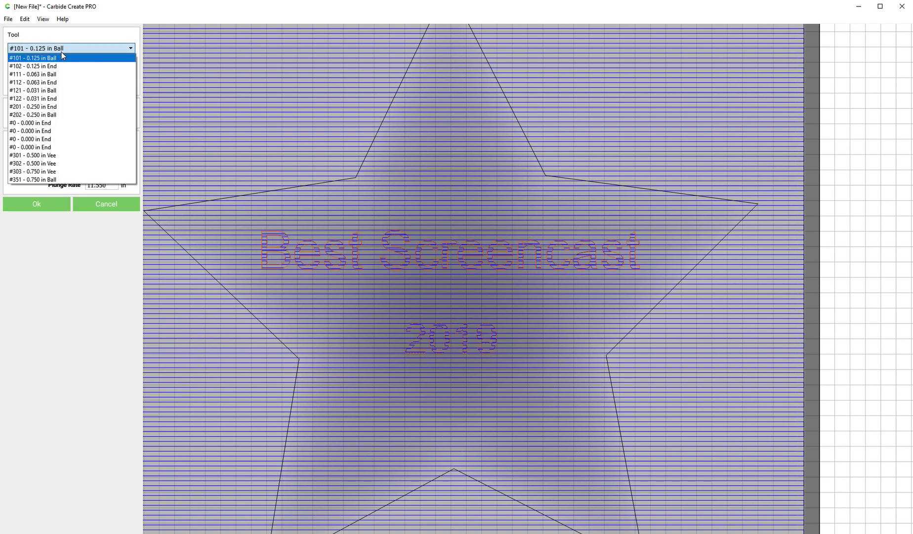
{"action": "left_click", "coordinate": [61, 74]}
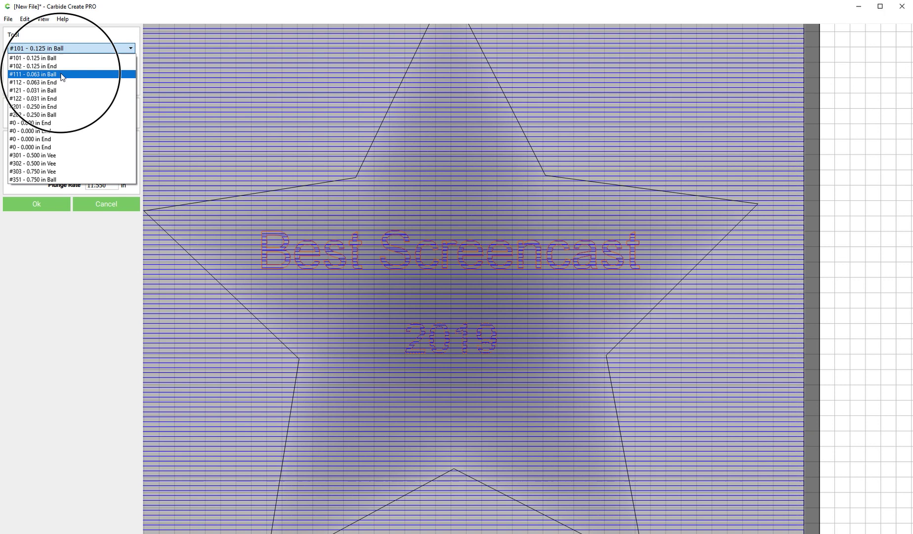
{"action": "left_click", "coordinate": [36, 206]}
{"action": "left_click", "coordinate": [70, 233]}
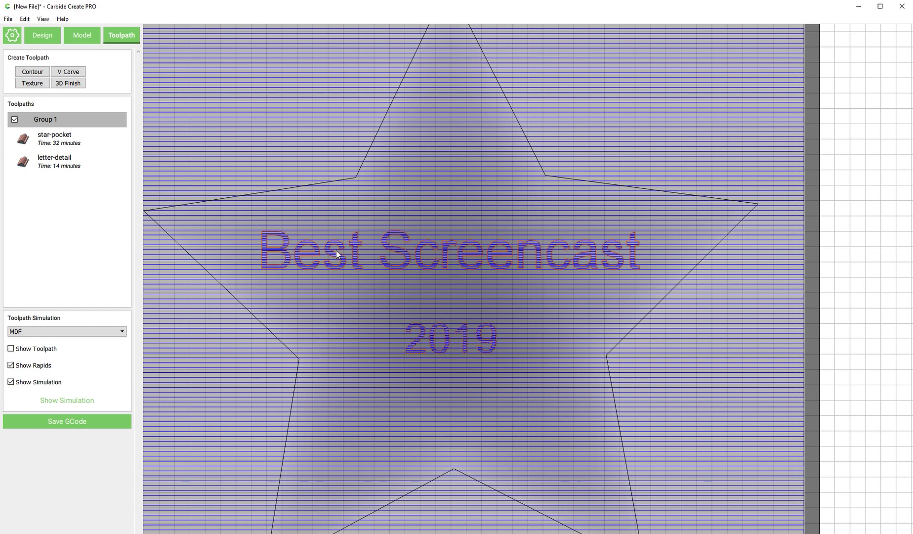
{"action": "left_click", "coordinate": [71, 401]}
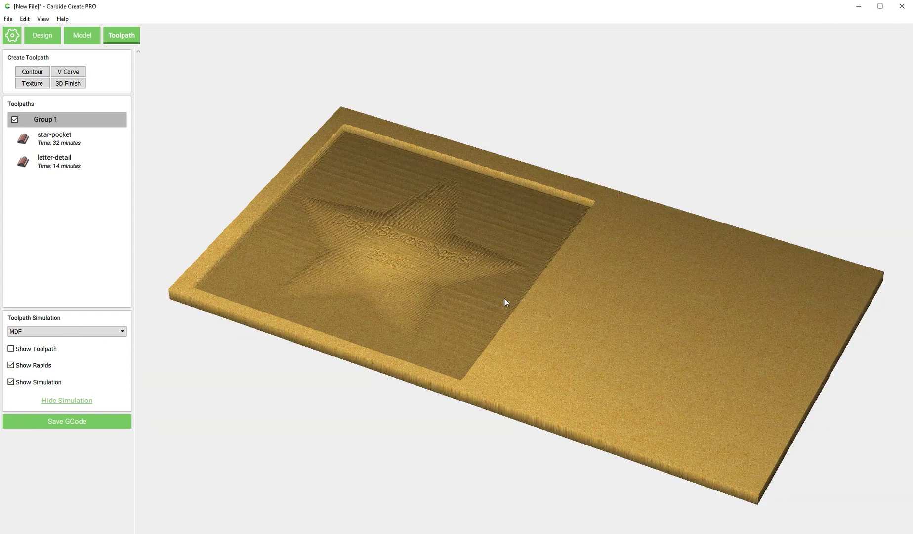
{"action": "left_click_drag", "start_coordinate": [440, 264], "coordinate": [436, 215]}
{"action": "scroll", "coordinate": [429, 219], "scroll_direction": "up", "scroll_amount": 6}
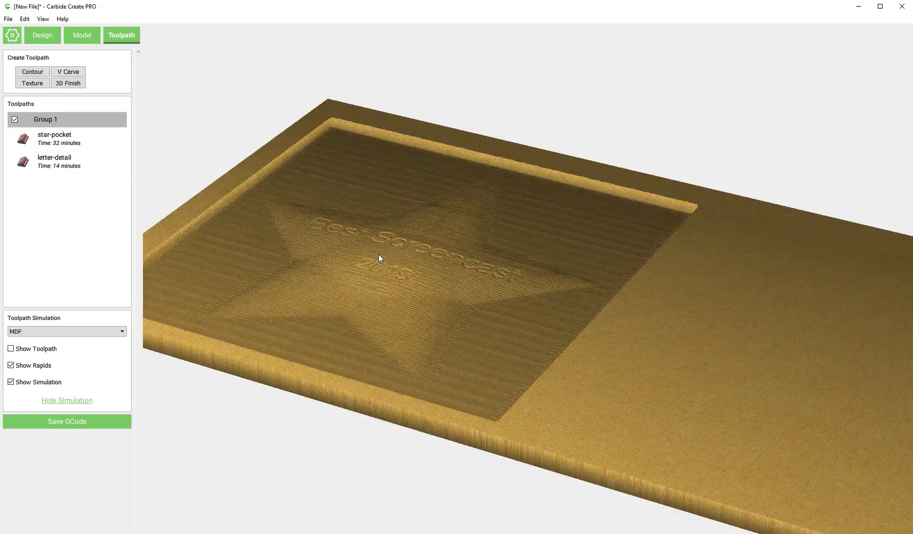
{"action": "left_click_drag", "start_coordinate": [382, 255], "coordinate": [344, 278]}
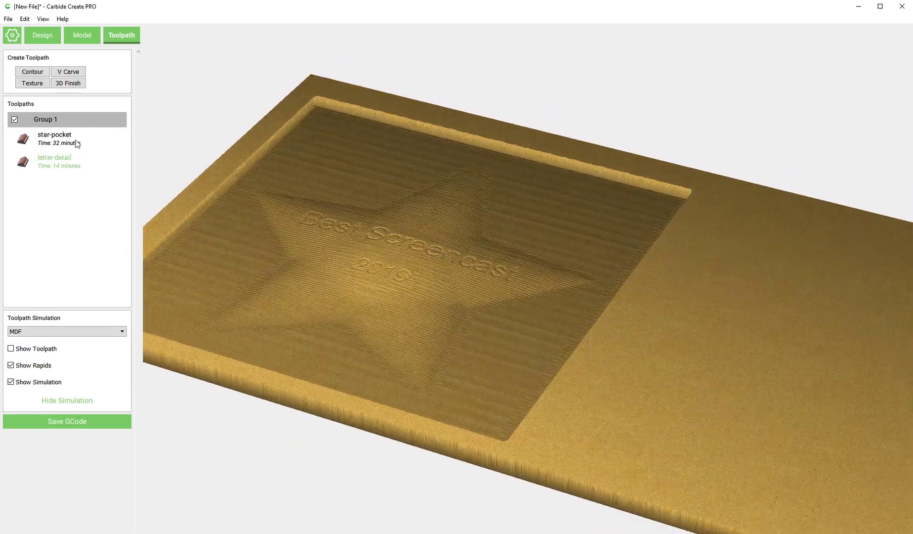
{"action": "left_click", "coordinate": [80, 400]}
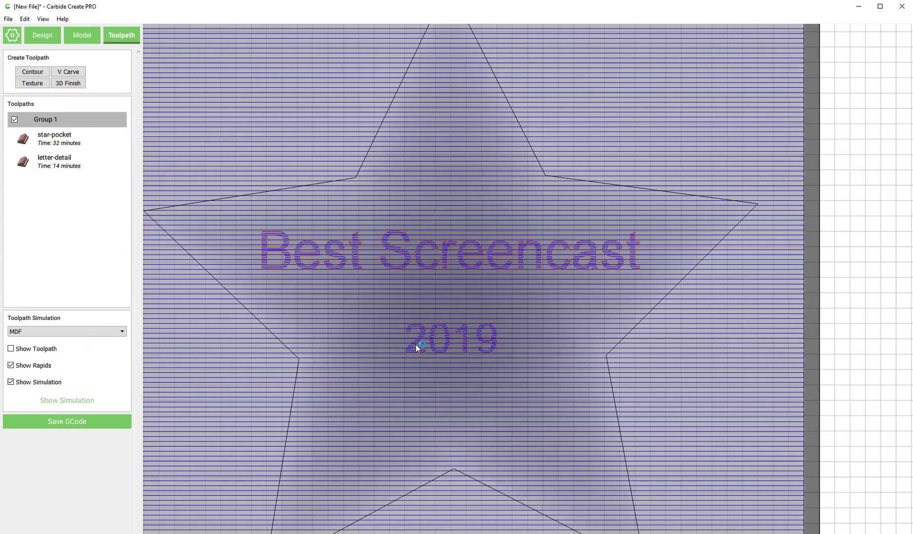
{"action": "scroll", "coordinate": [416, 329], "scroll_direction": "up", "scroll_amount": 1}
{"action": "scroll", "coordinate": [416, 326], "scroll_direction": "down", "scroll_amount": 10}
{"action": "scroll", "coordinate": [419, 323], "scroll_direction": "up", "scroll_amount": 2}
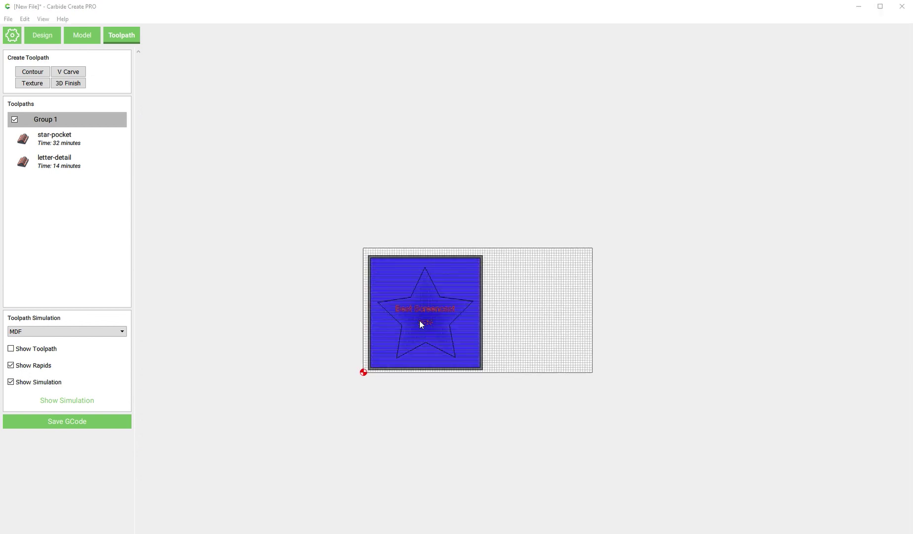
{"action": "scroll", "coordinate": [420, 320], "scroll_direction": "up", "scroll_amount": 4}
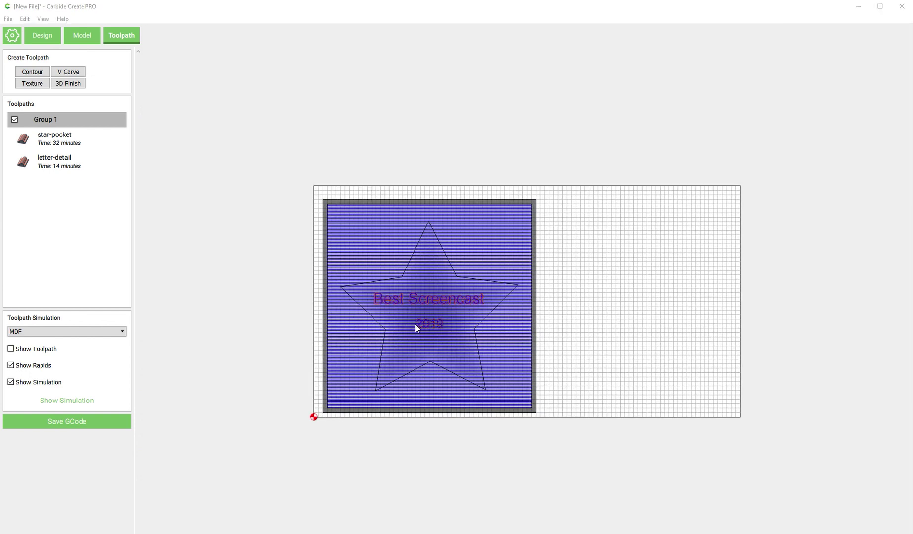
Step: Select the plaque's outer rectangle and start a contour toolpath on it
{"action": "left_click", "coordinate": [583, 307]}
{"action": "scroll", "coordinate": [416, 329], "scroll_direction": "up", "scroll_amount": 2}
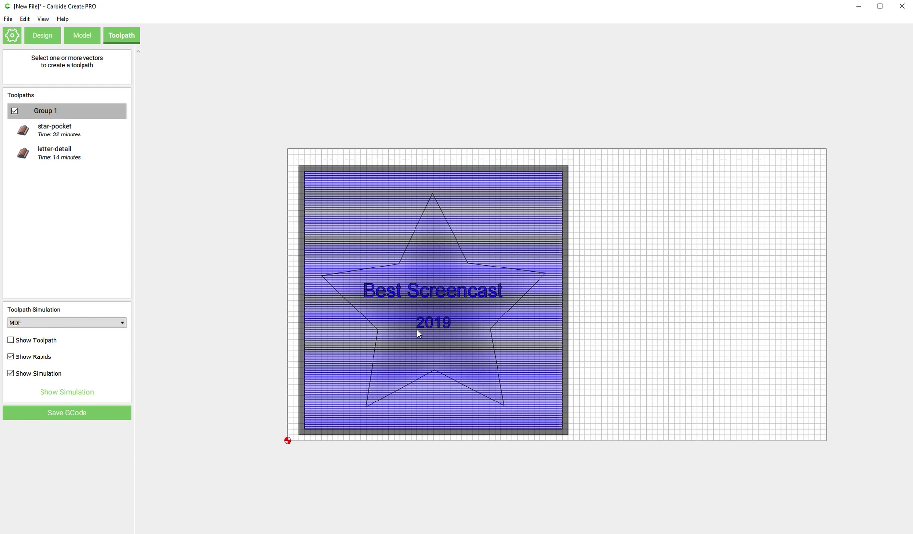
{"action": "left_click", "coordinate": [350, 162]}
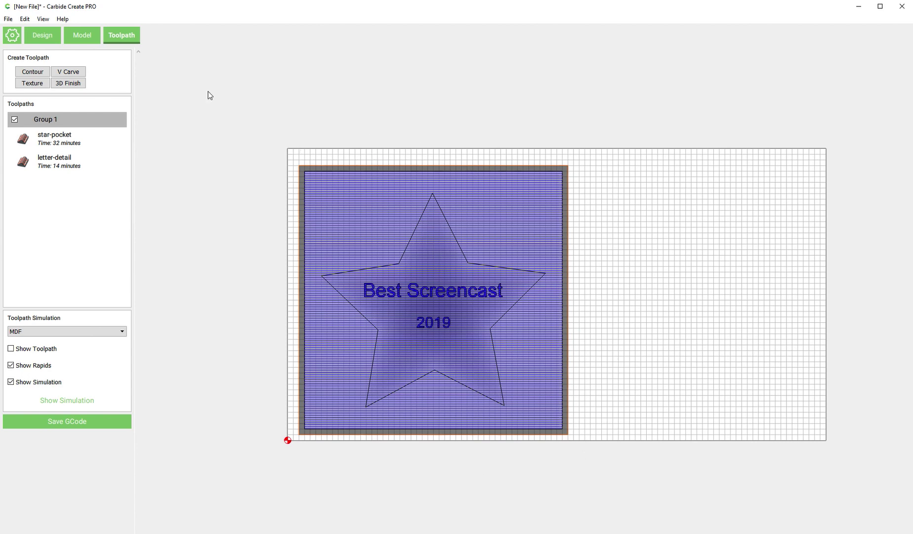
{"action": "left_click", "coordinate": [34, 73]}
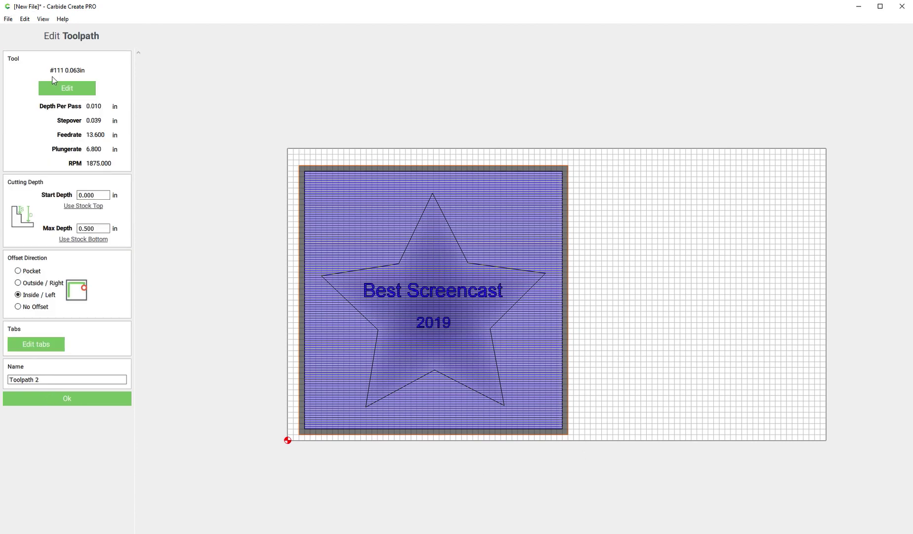
Step: Set the contour to the #201 0.250 in end mill cutting on the outside
{"action": "left_click", "coordinate": [70, 90]}
{"action": "left_click", "coordinate": [83, 48]}
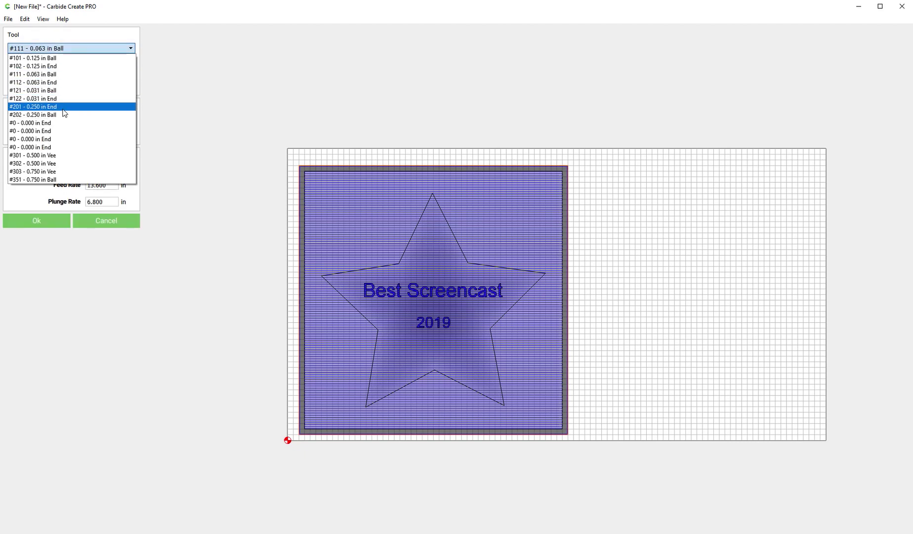
{"action": "key", "text": "Escape"}
{"action": "left_click", "coordinate": [39, 222]}
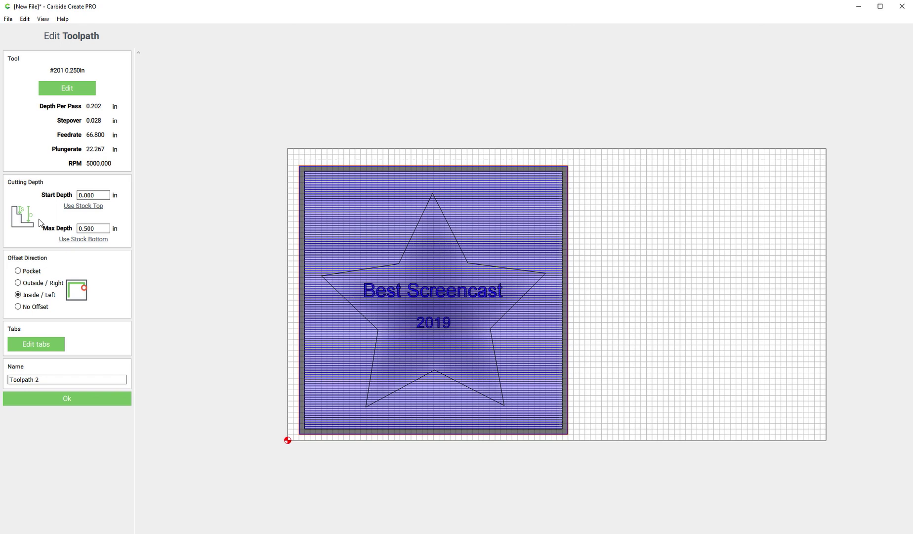
{"action": "left_click", "coordinate": [18, 283]}
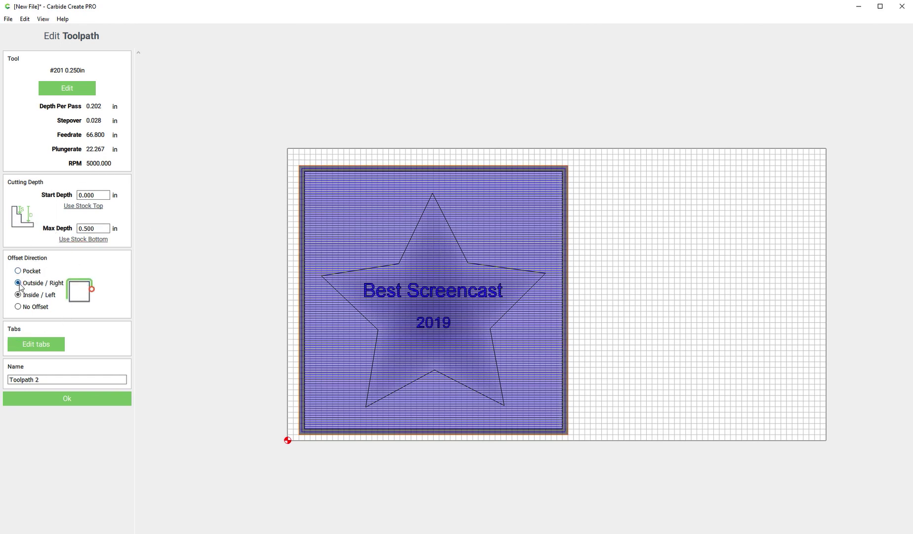
{"action": "left_click", "coordinate": [39, 348]}
Step: Place holding tabs on the rectangle's left and right edges and name the toolpath profile-cut
{"action": "left_click", "coordinate": [298, 187]}
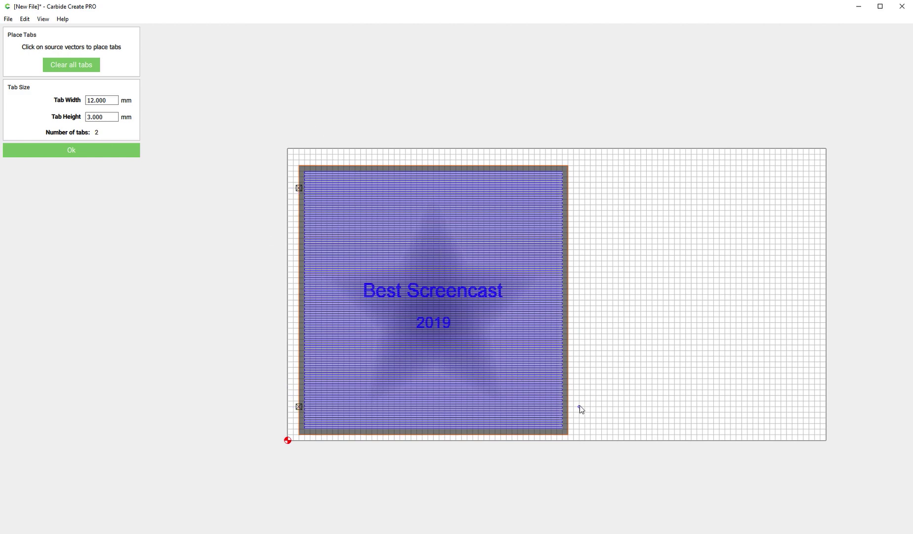
{"action": "left_click", "coordinate": [568, 412]}
{"action": "left_click", "coordinate": [70, 152]}
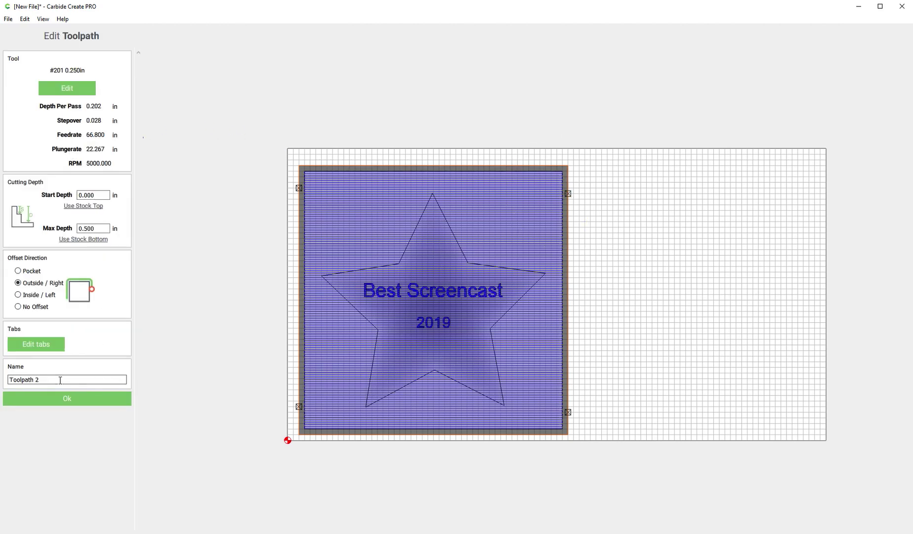
{"action": "left_click_drag", "start_coordinate": [62, 380], "coordinate": [5, 381]}
{"action": "type", "text": "profil"}
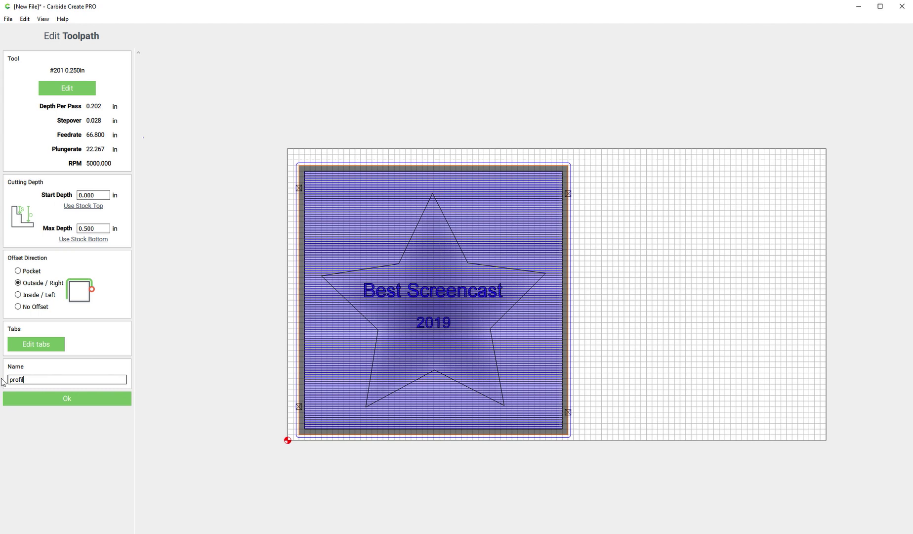
{"action": "type", "text": "e-cut"}
Step: Save the profile-cut toolpath, then simulate all three toolpaths in MDF to inspect the tabbed outside groove
{"action": "left_click", "coordinate": [59, 396]}
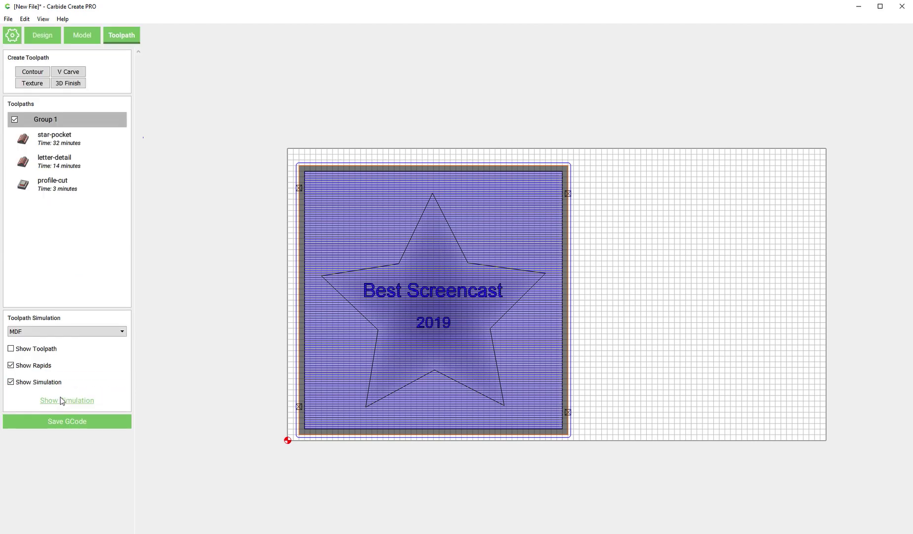
{"action": "left_click", "coordinate": [70, 400]}
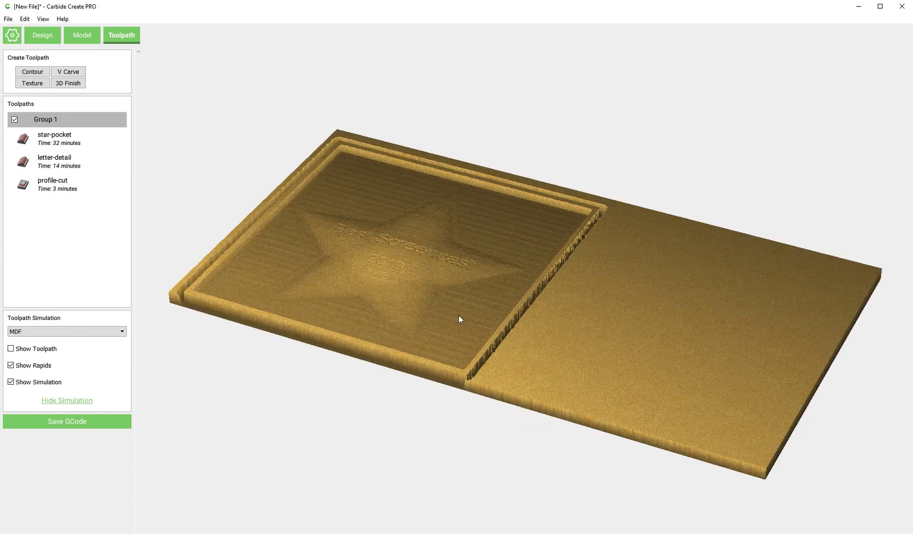
{"action": "left_click", "coordinate": [445, 293]}
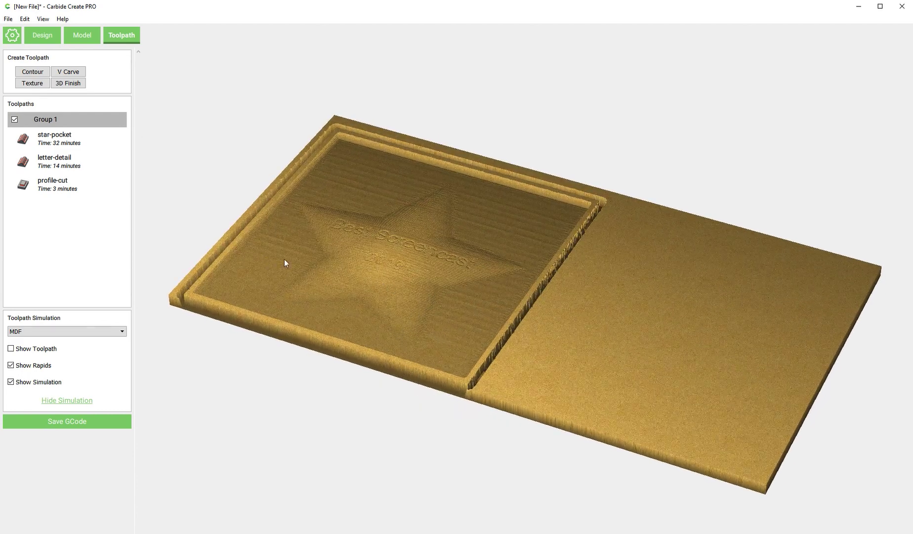
{"action": "left_click_drag", "start_coordinate": [499, 274], "coordinate": [528, 299]}
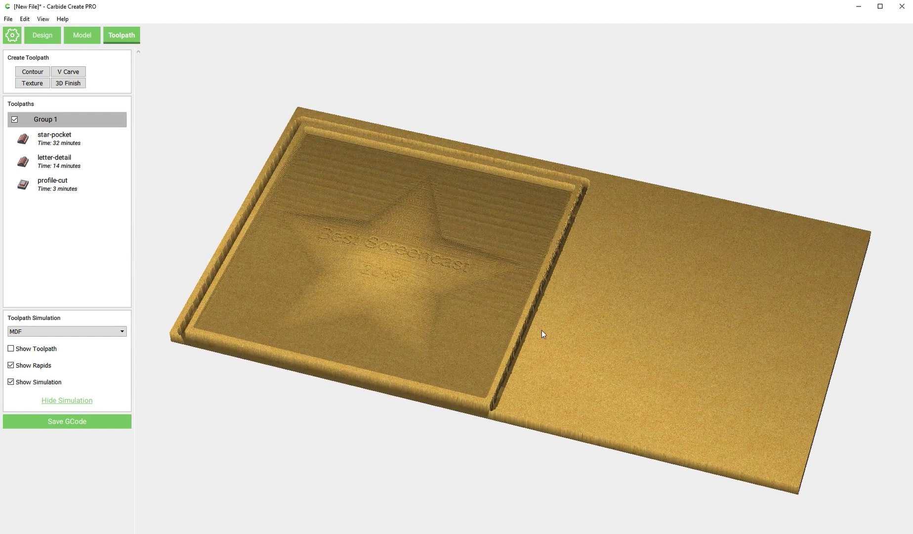
{"action": "mouse_move", "coordinate": [497, 338]}
{"action": "left_mouse_down"}
{"action": "mouse_move", "coordinate": [461, 275]}
{"action": "mouse_move", "coordinate": [497, 322]}
{"action": "left_mouse_up"}
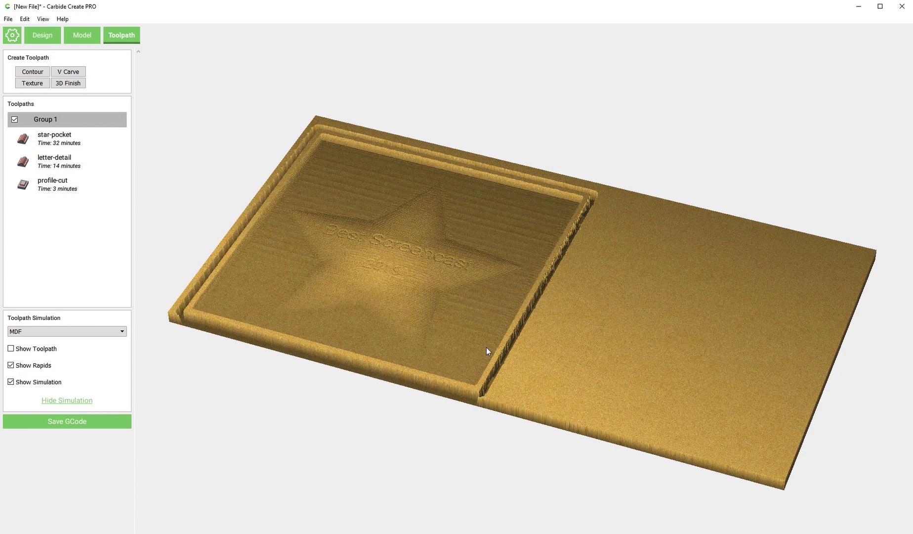